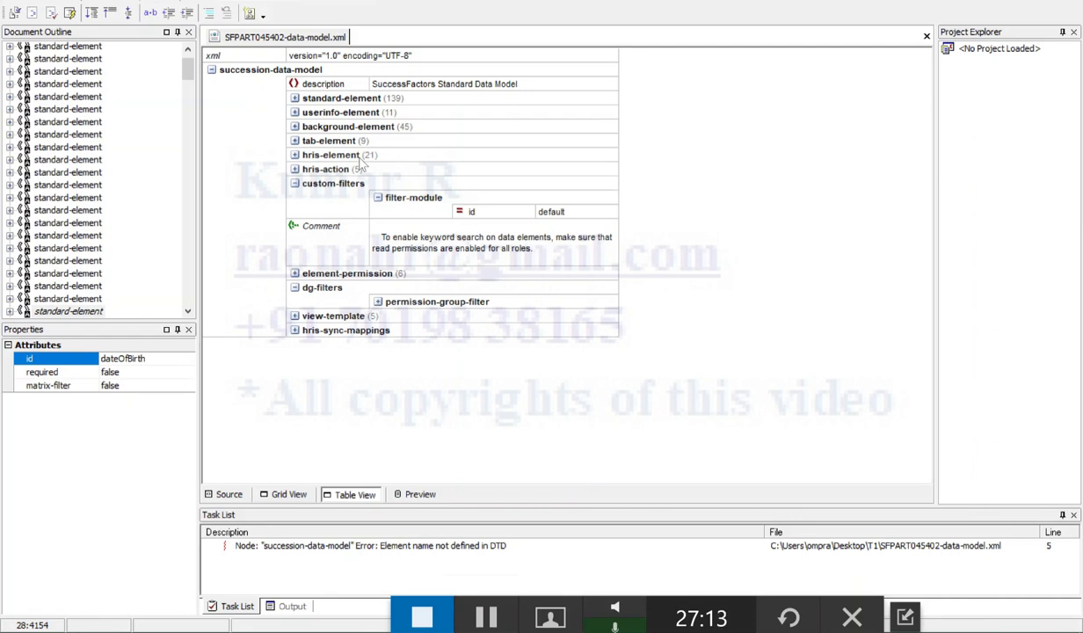
Switch from the data model XML to the provisioning page listing the Succession Management links.
{"action": "key", "text": "alt+Tab"}
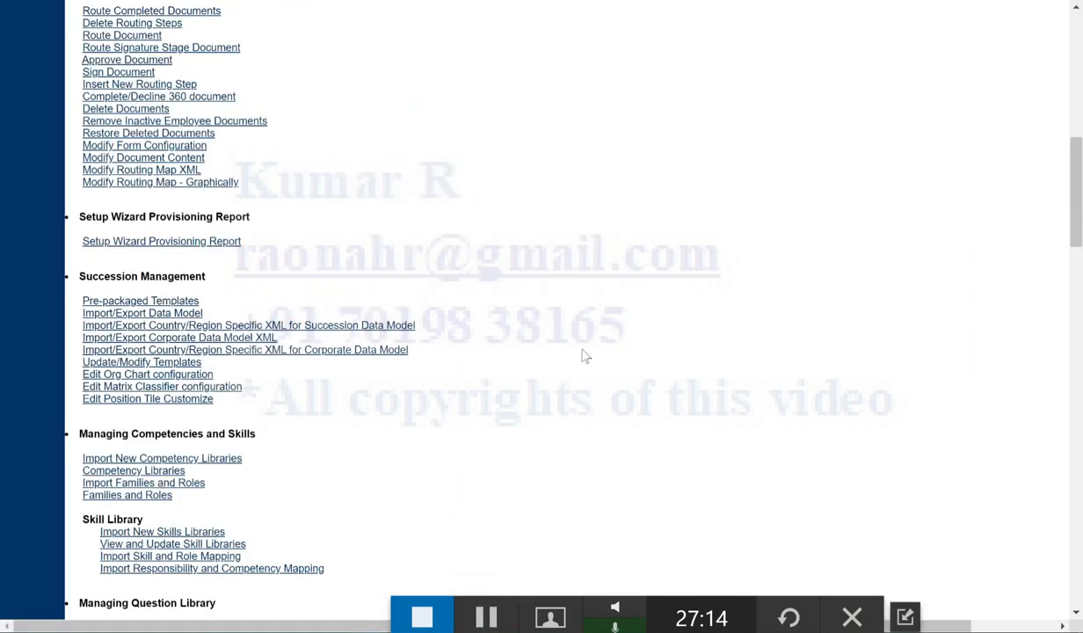
Export the data model and open SFPART045402-data-model.xml from the Core EC folder.
{"action": "left_click", "coordinate": [139, 318]}
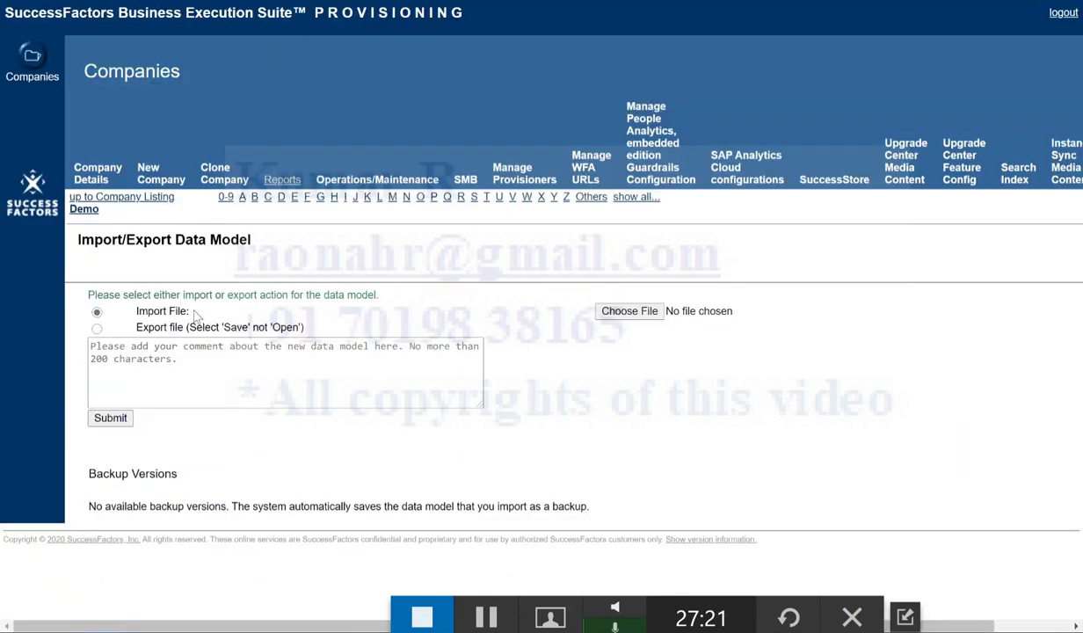
{"action": "left_click", "coordinate": [97, 329]}
{"action": "left_click", "coordinate": [110, 346]}
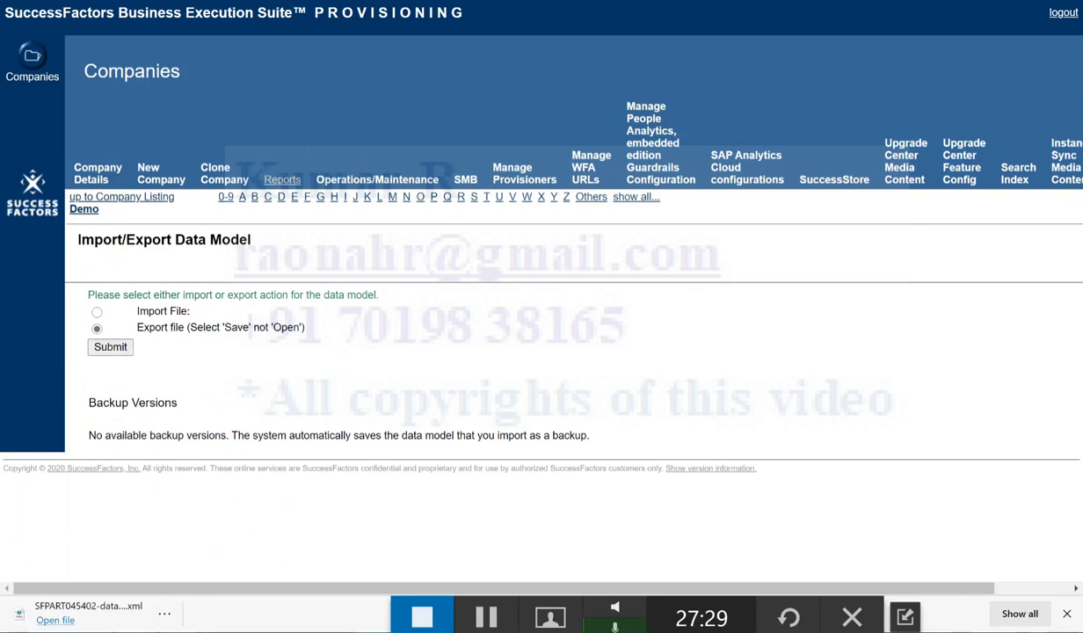
{"action": "mouse_move", "coordinate": [83, 628]}
{"action": "left_click", "coordinate": [84, 594]}
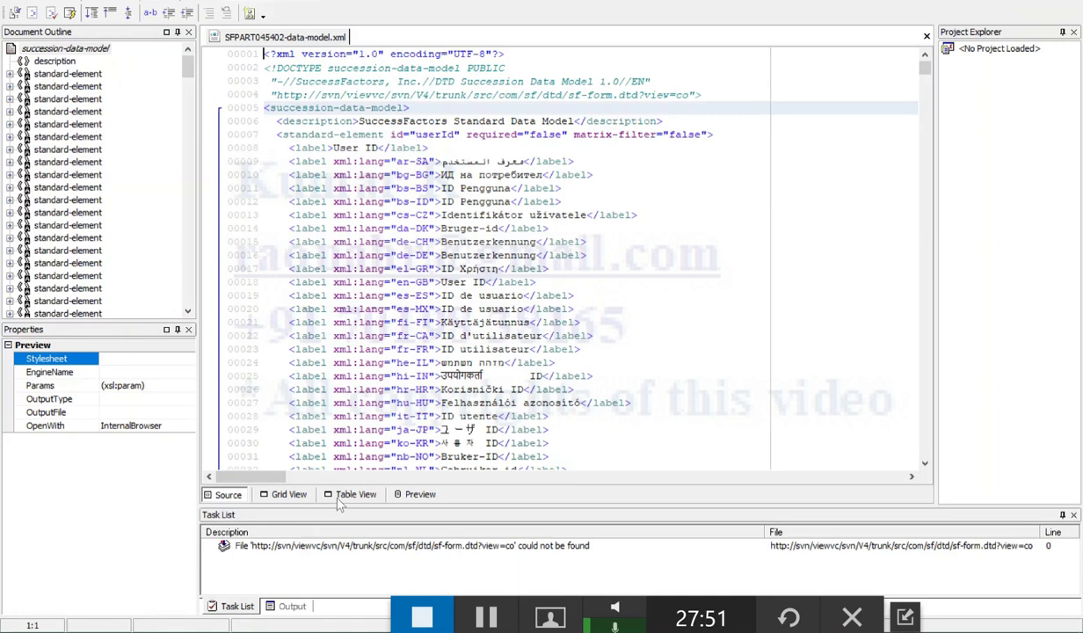
Show the XML in Table View, expand succession-data-model and select the personalInfo hris-element.
{"action": "scroll", "coordinate": [407, 401], "scroll_direction": "down", "scroll_amount": 1}
{"action": "scroll", "coordinate": [407, 401], "scroll_direction": "down", "scroll_amount": 20}
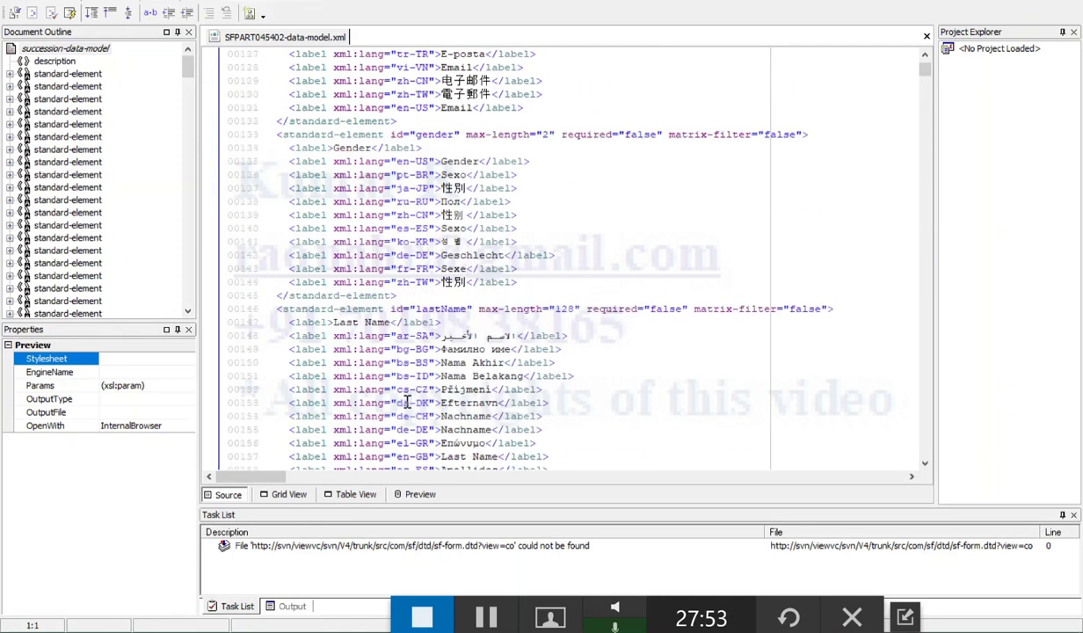
{"action": "scroll", "coordinate": [407, 401], "scroll_direction": "down", "scroll_amount": 20}
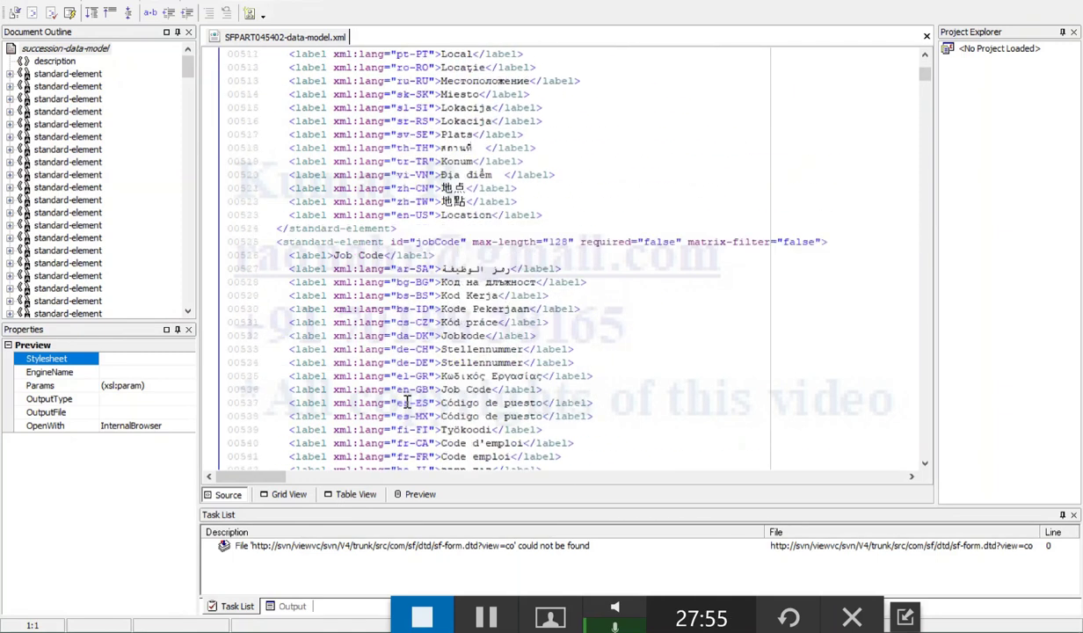
{"action": "scroll", "coordinate": [407, 401], "scroll_direction": "down", "scroll_amount": 20}
{"action": "left_click", "coordinate": [355, 494]}
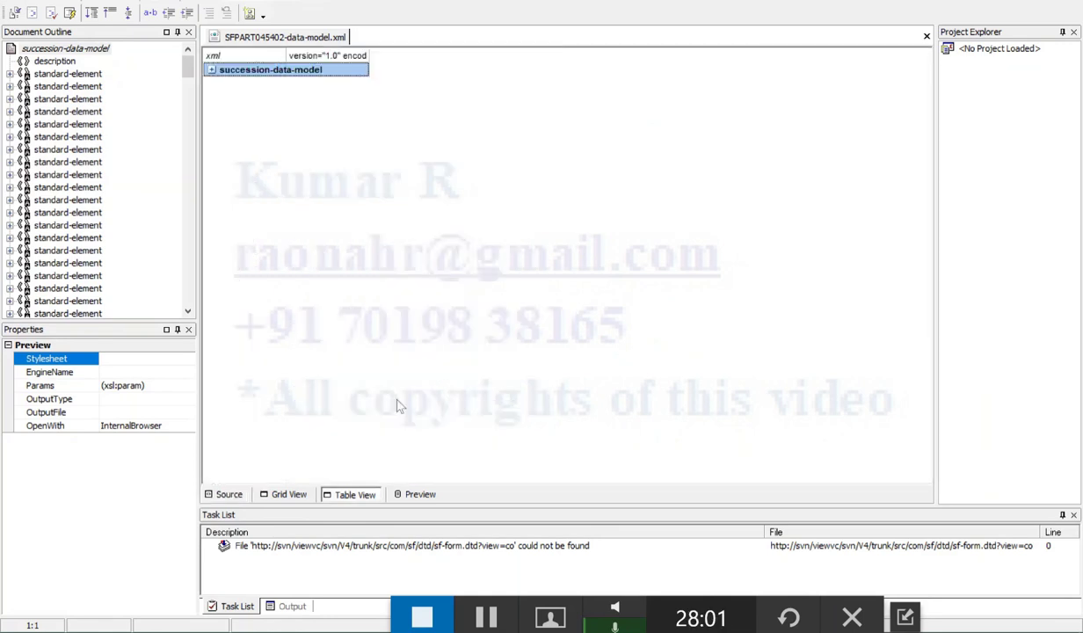
{"action": "left_click", "coordinate": [211, 70]}
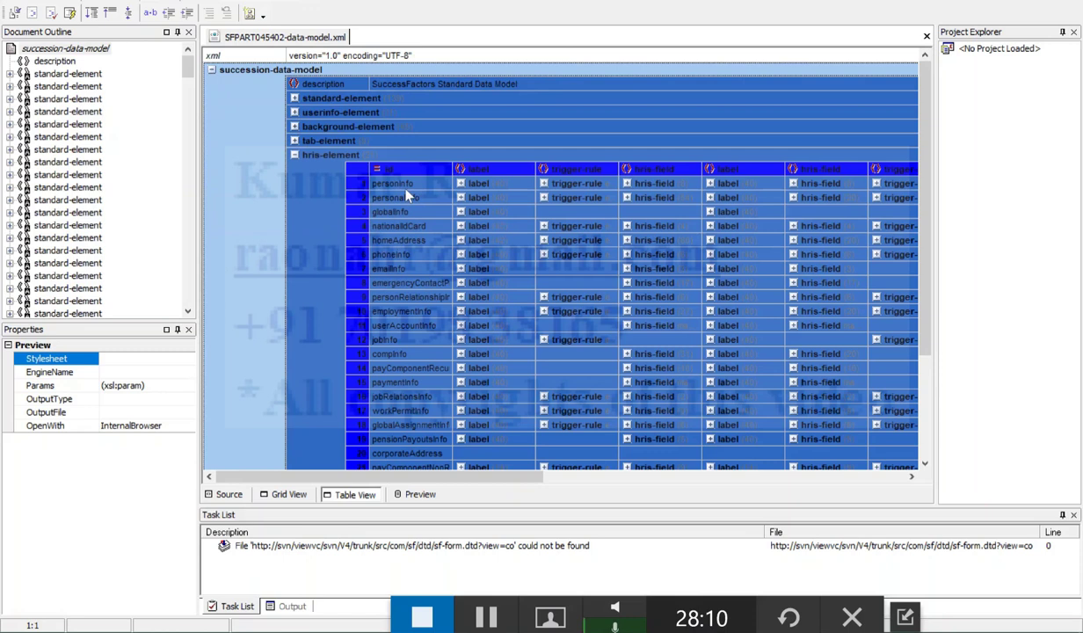
{"action": "left_click", "coordinate": [407, 190]}
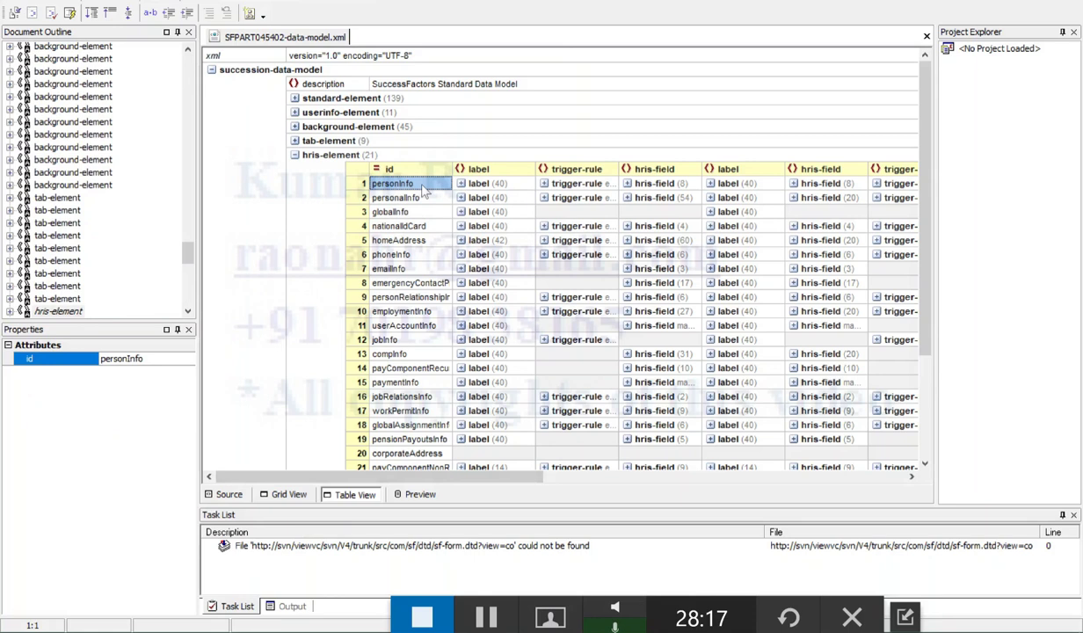
{"action": "left_click", "coordinate": [406, 199]}
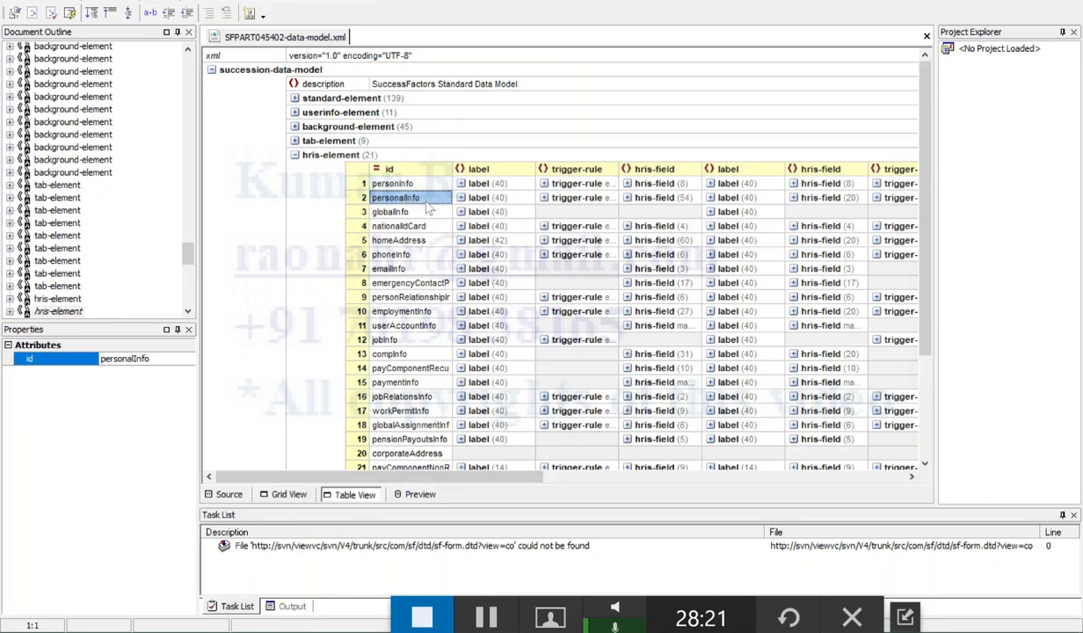
{"action": "left_click", "coordinate": [229, 496]}
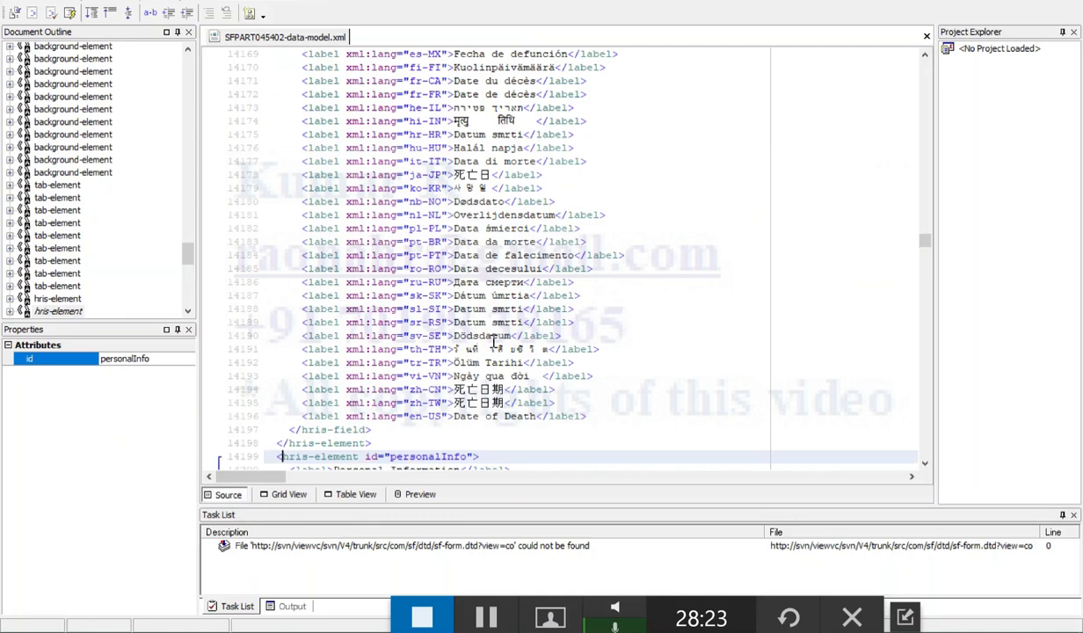
{"action": "scroll", "coordinate": [494, 338], "scroll_direction": "down", "scroll_amount": 2}
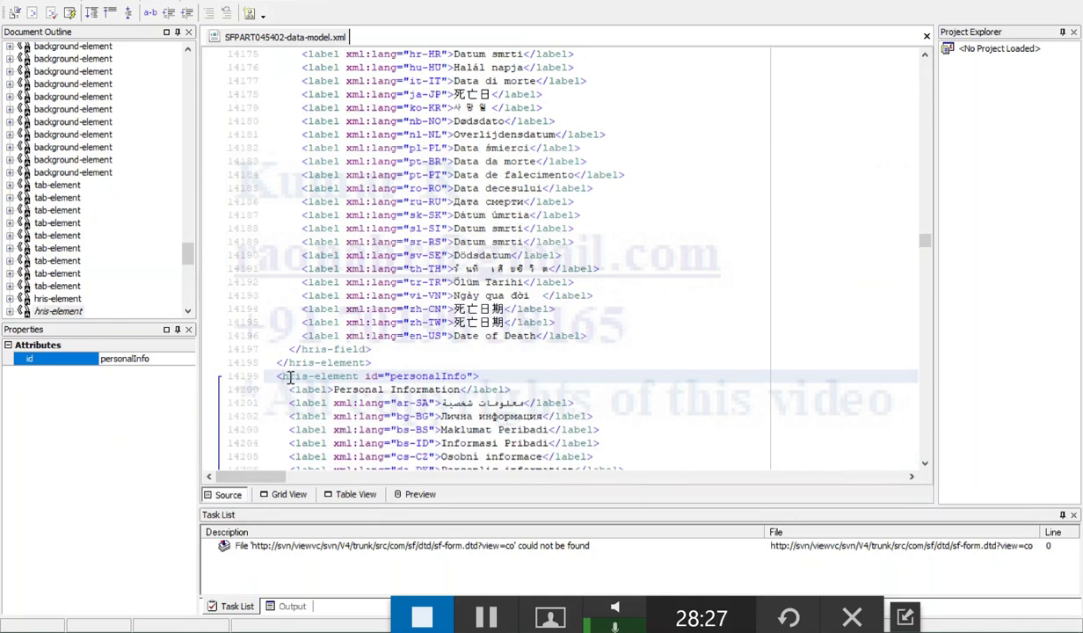
{"action": "left_click_drag", "start_coordinate": [278, 376], "coordinate": [483, 376]}
{"action": "scroll", "coordinate": [543, 360], "scroll_direction": "down", "scroll_amount": 7}
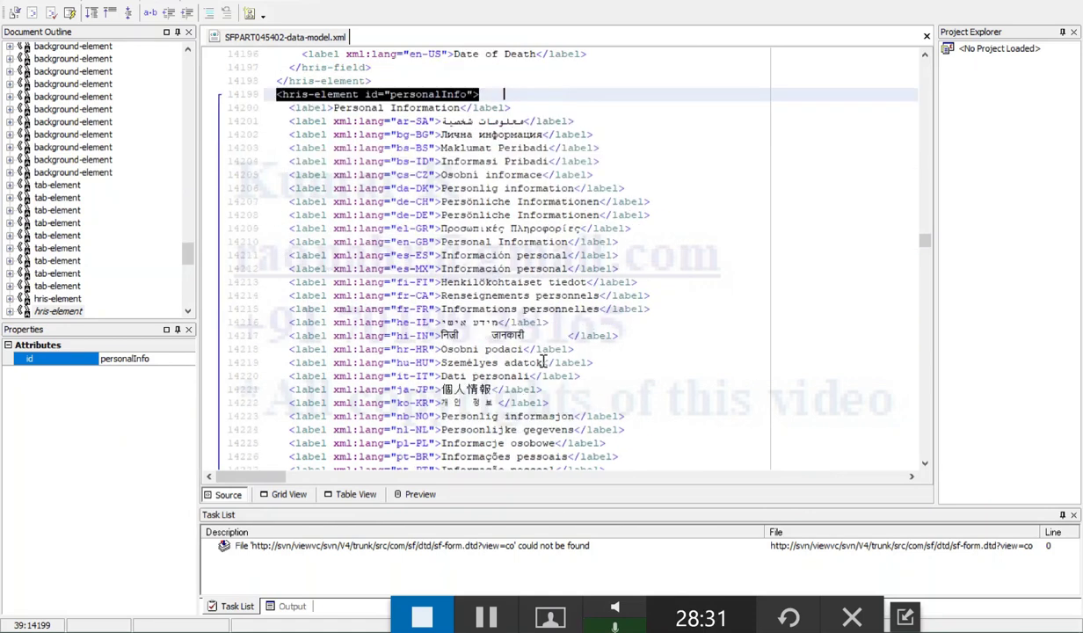
{"action": "left_click", "coordinate": [282, 94]}
{"action": "left_click_drag", "start_coordinate": [281, 94], "coordinate": [357, 95]}
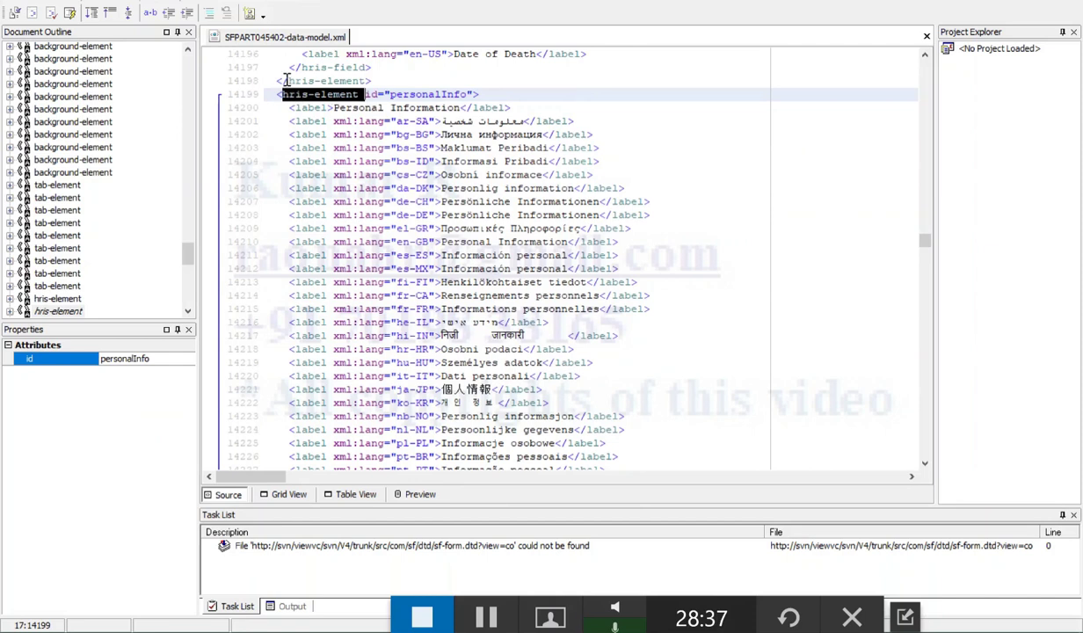
{"action": "mouse_move", "coordinate": [276, 80]}
{"action": "left_mouse_down"}
{"action": "mouse_move", "coordinate": [303, 81]}
{"action": "mouse_move", "coordinate": [275, 78]}
{"action": "left_mouse_up"}
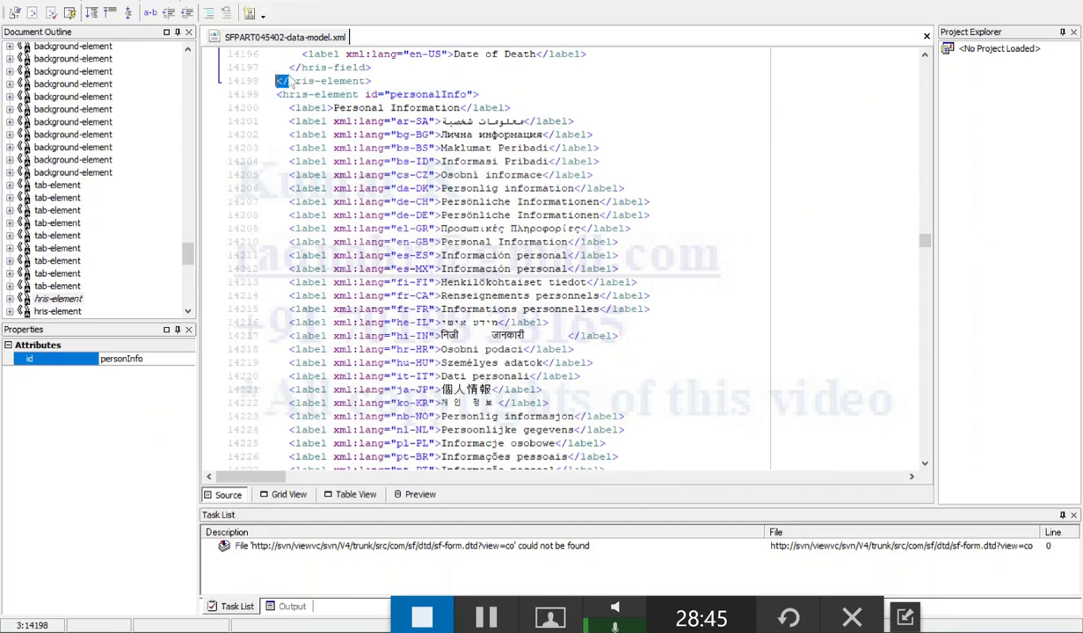
{"action": "left_click", "coordinate": [327, 94]}
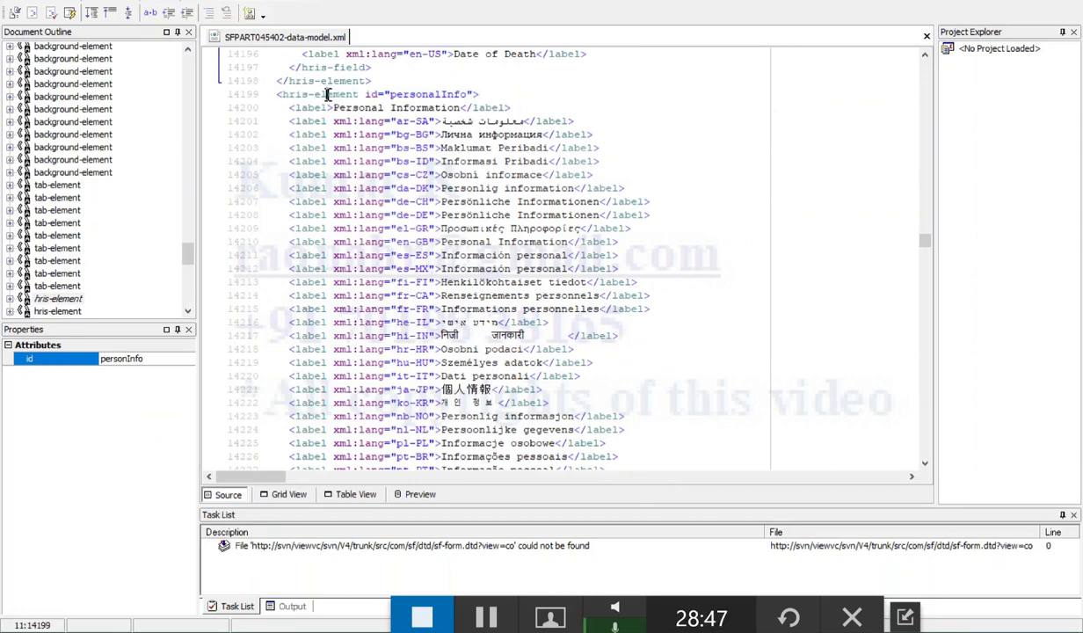
{"action": "left_click_drag", "start_coordinate": [276, 95], "coordinate": [358, 95]}
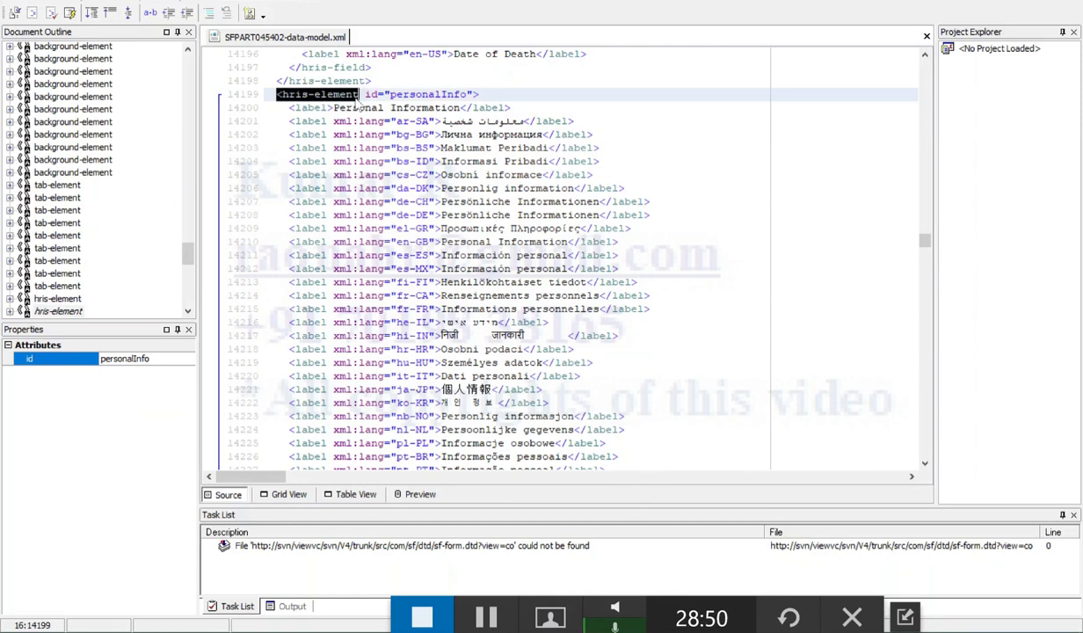
{"action": "scroll", "coordinate": [492, 255], "scroll_direction": "down", "scroll_amount": 20}
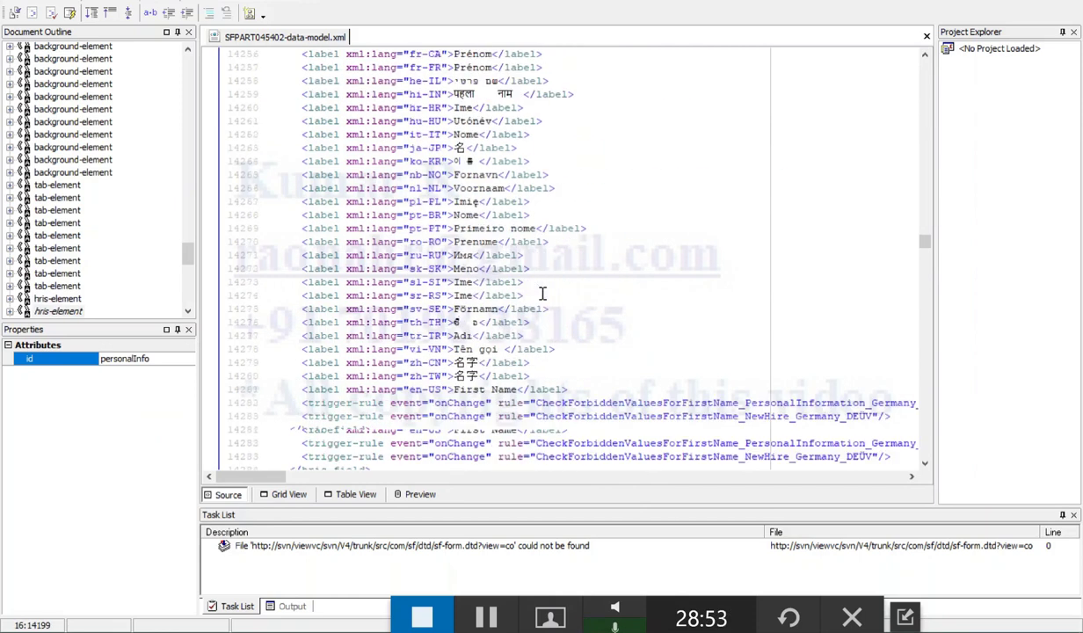
{"action": "scroll", "coordinate": [542, 295], "scroll_direction": "down", "scroll_amount": 13}
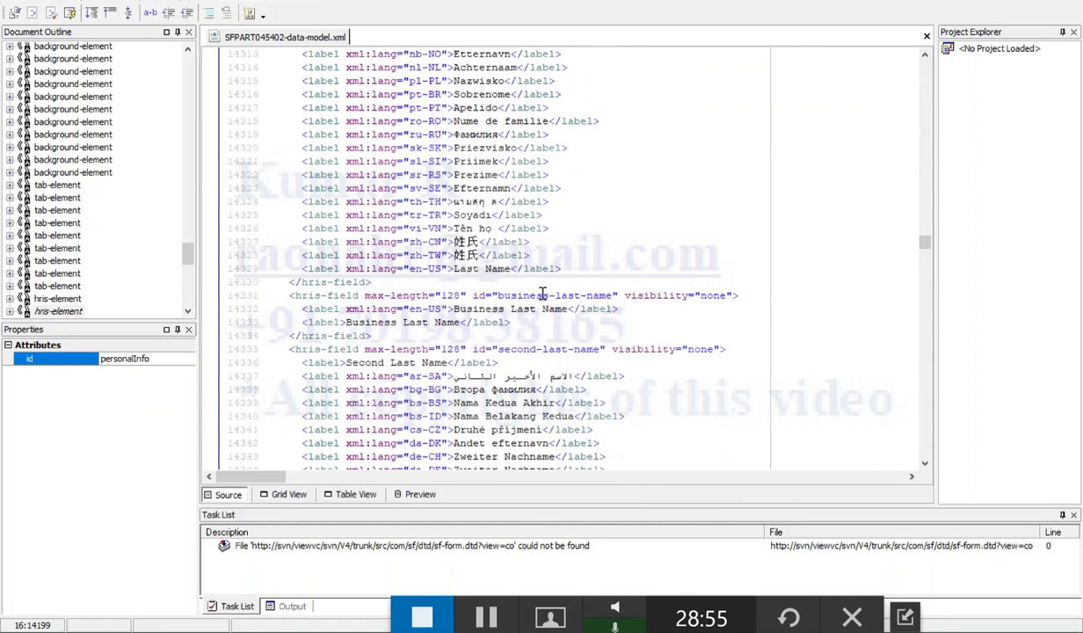
{"action": "scroll", "coordinate": [542, 294], "scroll_direction": "down", "scroll_amount": 20}
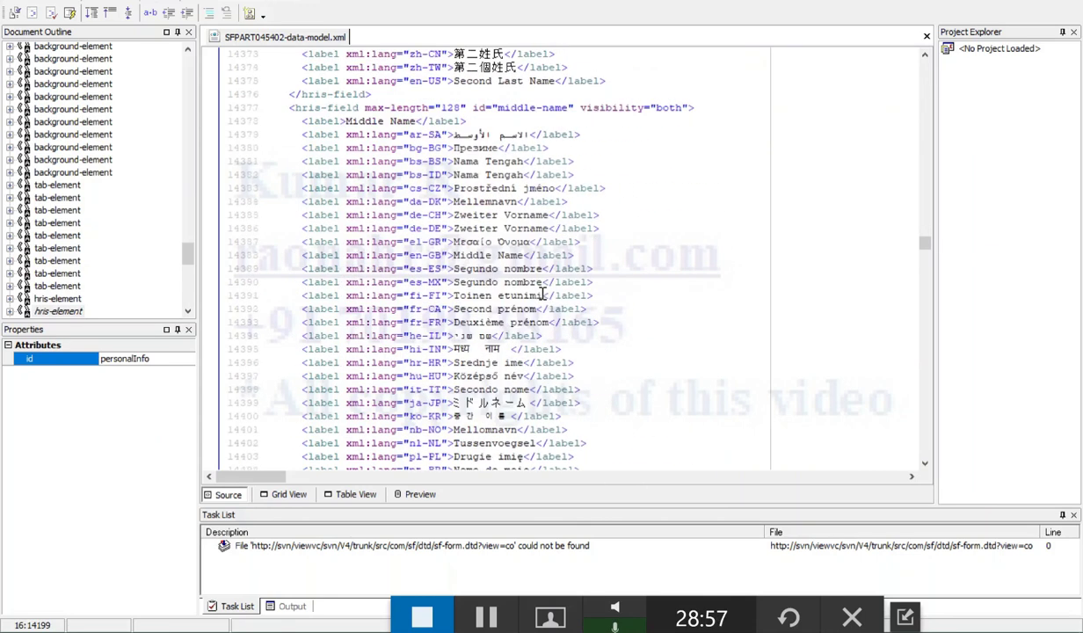
{"action": "scroll", "coordinate": [543, 294], "scroll_direction": "down", "scroll_amount": 20}
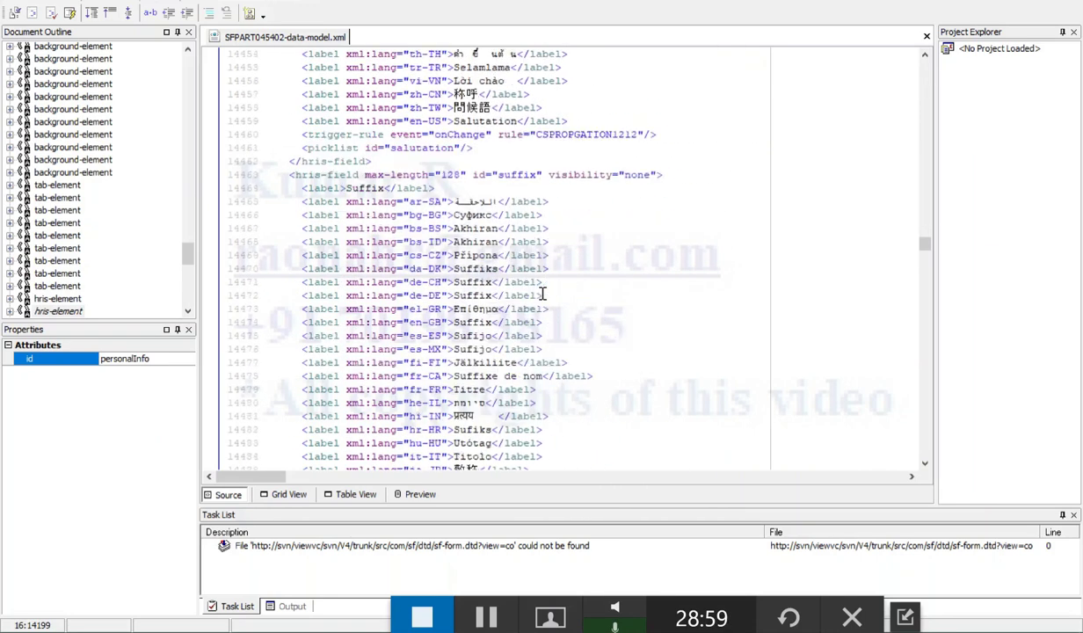
{"action": "scroll", "coordinate": [542, 295], "scroll_direction": "down", "scroll_amount": 20}
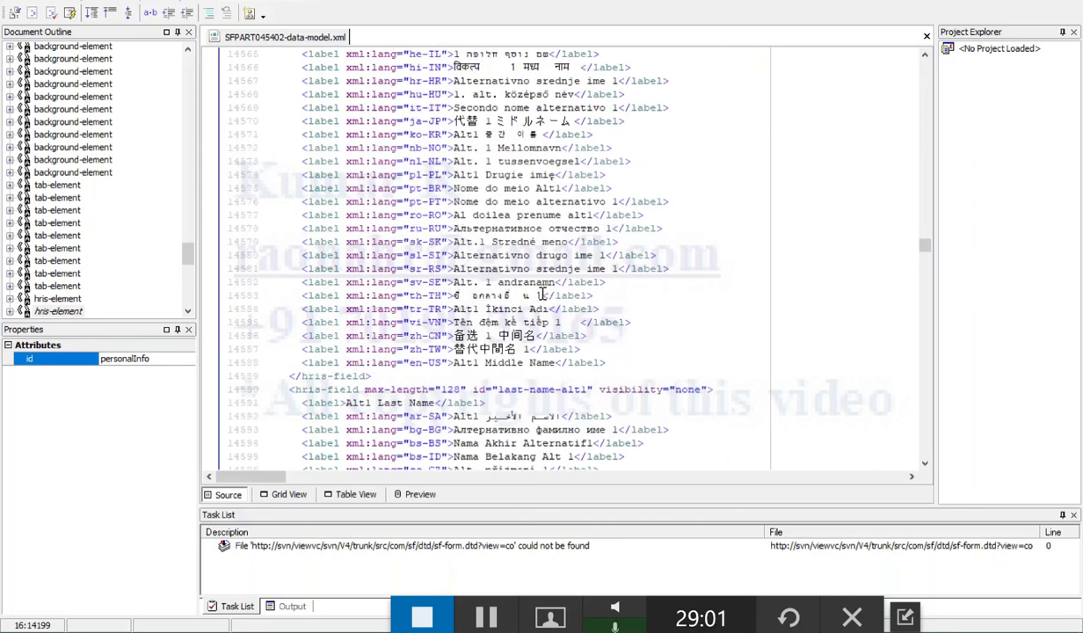
{"action": "scroll", "coordinate": [543, 294], "scroll_direction": "down", "scroll_amount": 20}
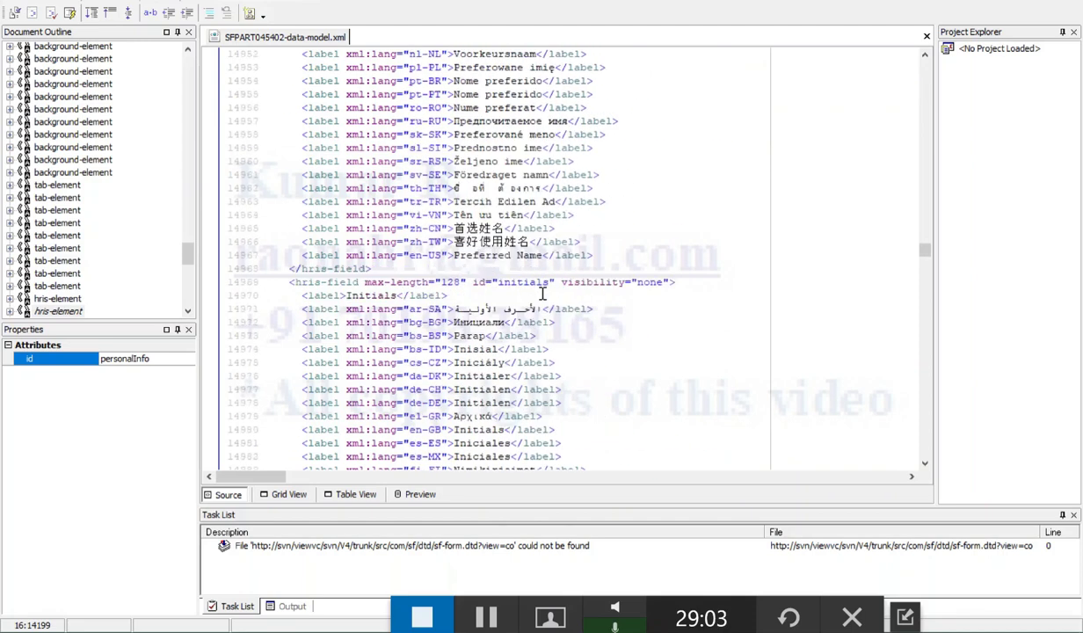
{"action": "scroll", "coordinate": [542, 293], "scroll_direction": "down", "scroll_amount": 20}
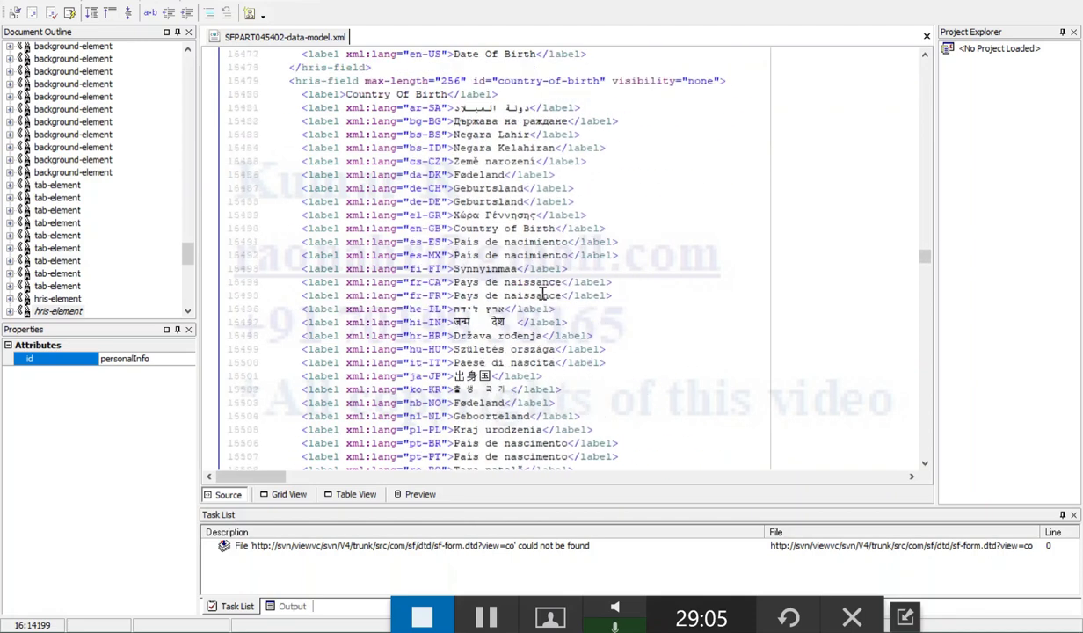
{"action": "scroll", "coordinate": [542, 293], "scroll_direction": "down", "scroll_amount": 20}
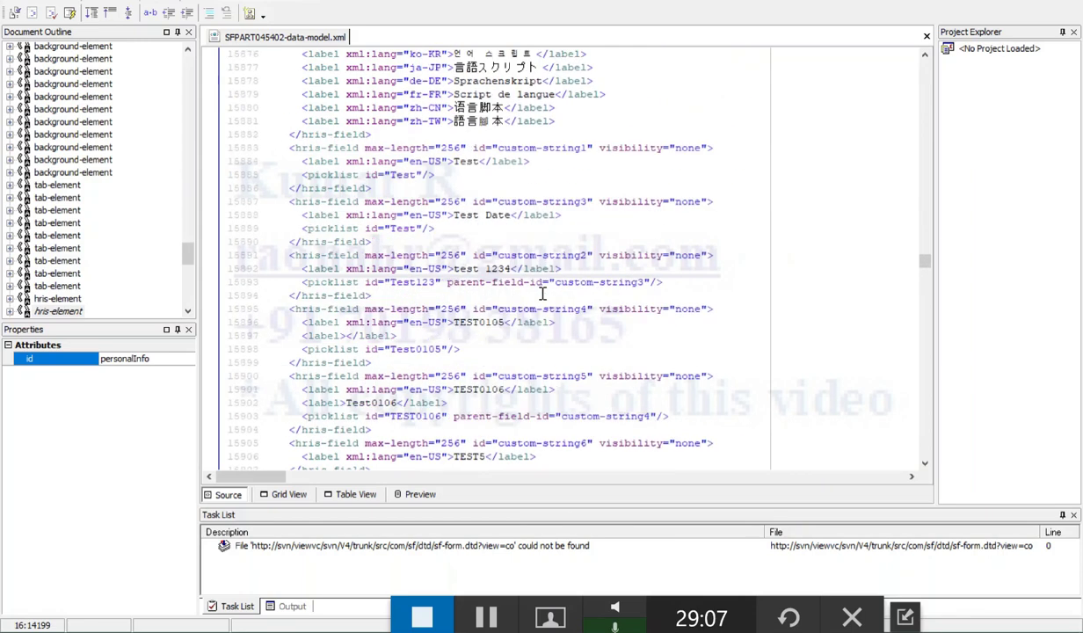
{"action": "scroll", "coordinate": [542, 293], "scroll_direction": "down", "scroll_amount": 8}
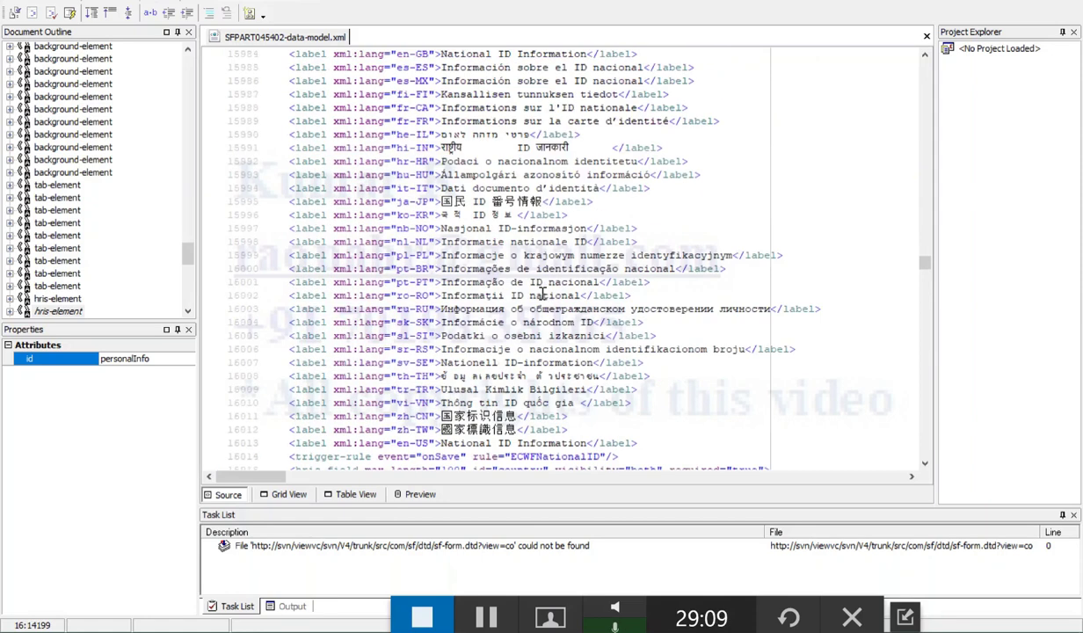
{"action": "scroll", "coordinate": [542, 293], "scroll_direction": "up", "scroll_amount": 9}
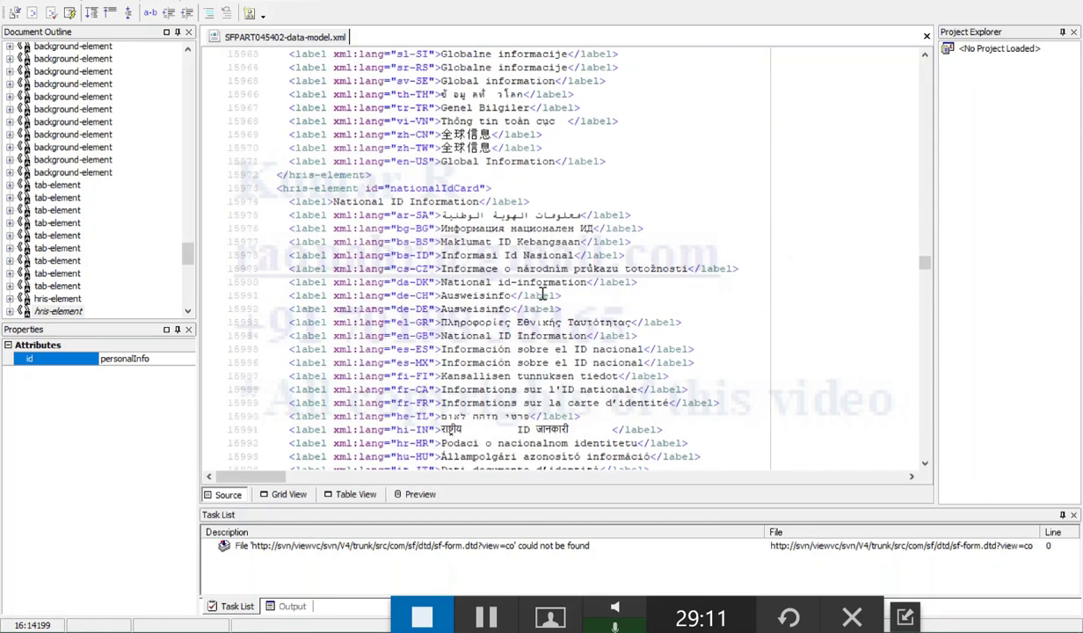
{"action": "scroll", "coordinate": [542, 293], "scroll_direction": "up", "scroll_amount": 13}
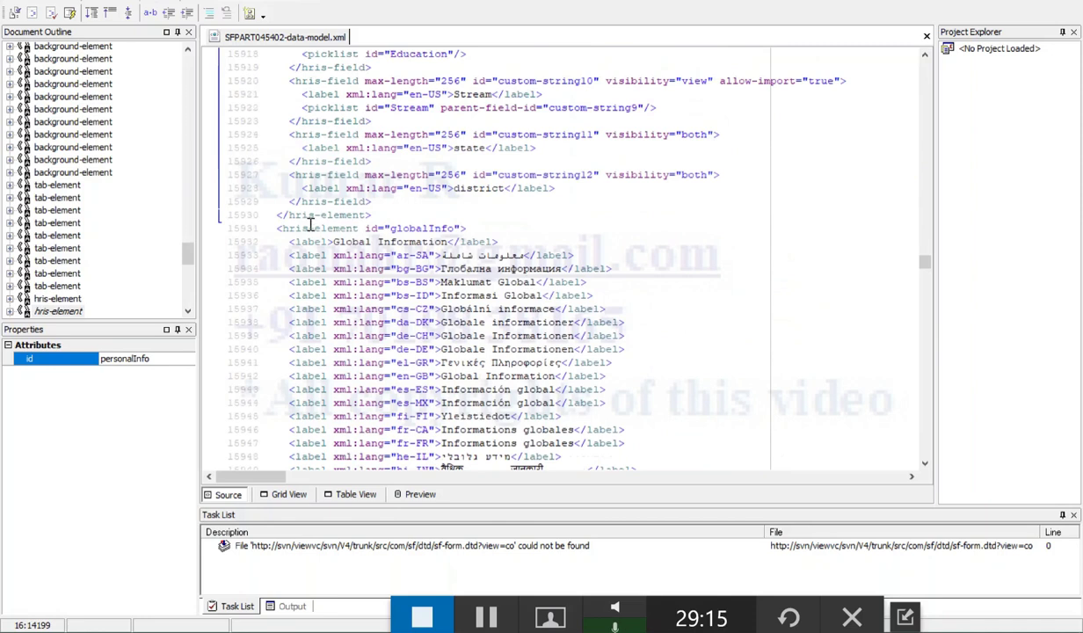
{"action": "left_click_drag", "start_coordinate": [277, 215], "coordinate": [288, 215]}
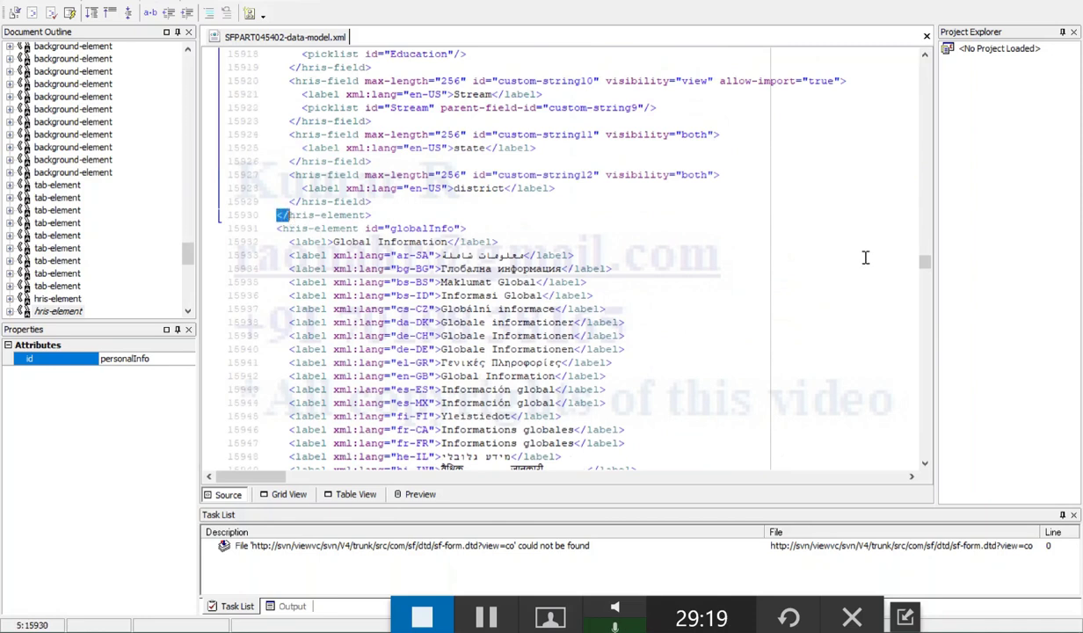
{"action": "left_click_drag", "start_coordinate": [919, 266], "coordinate": [919, 222]}
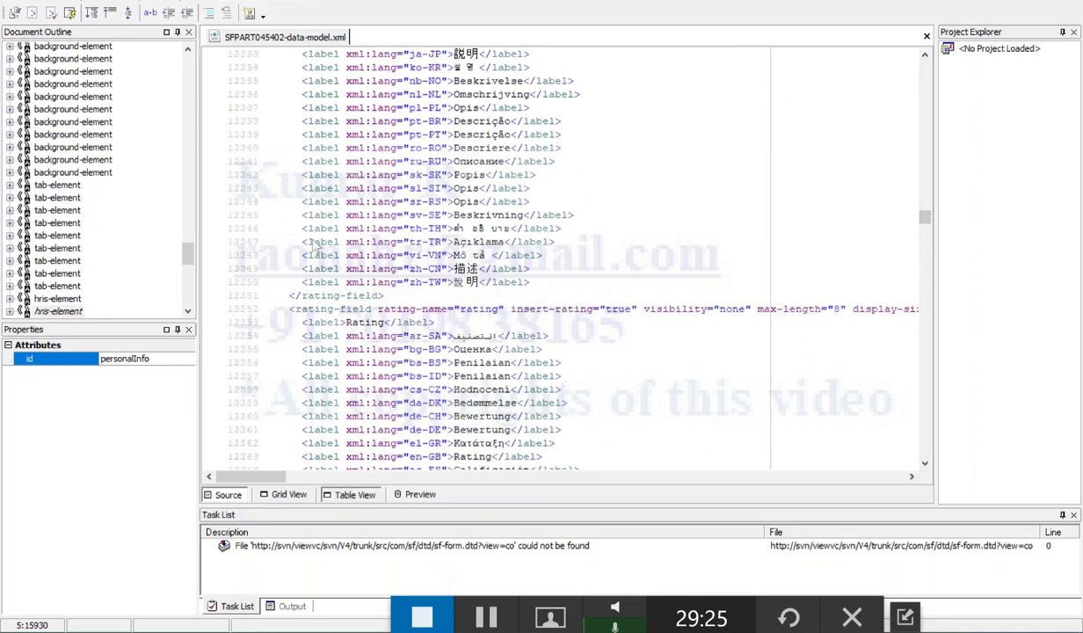
Re-expand the hris-element table and jump to personInfo's source at line 13852.
{"action": "left_click", "coordinate": [355, 494]}
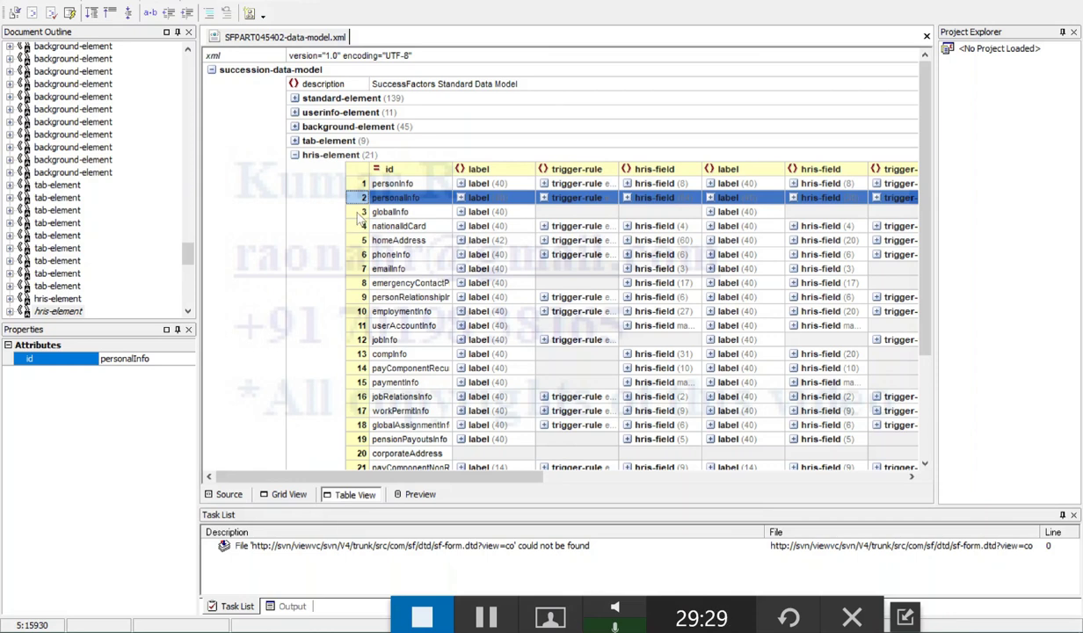
{"action": "left_click", "coordinate": [294, 156]}
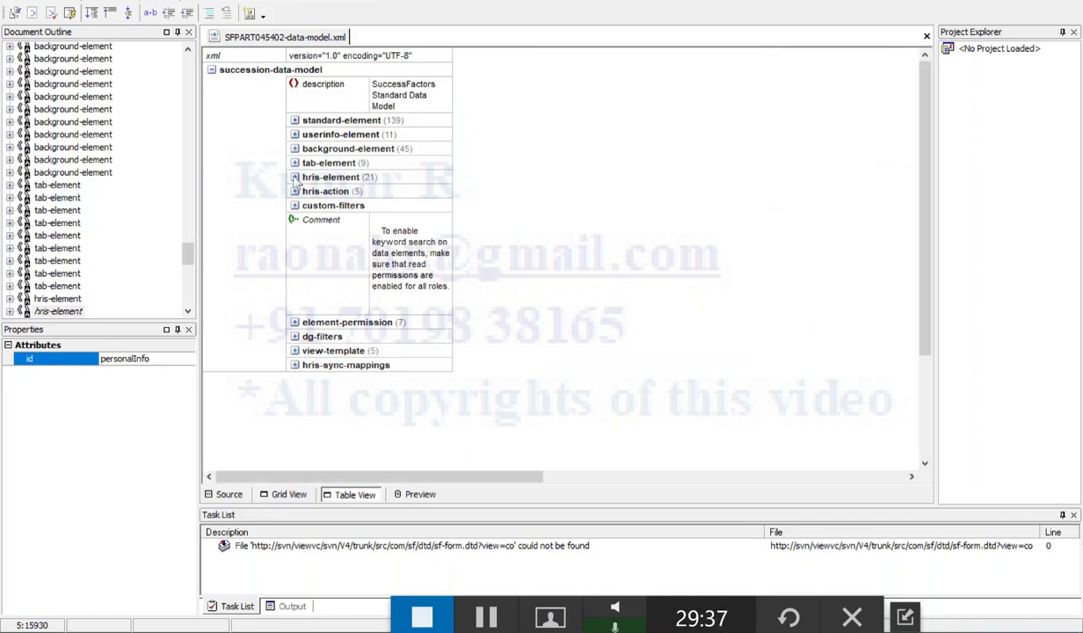
{"action": "left_click", "coordinate": [295, 177]}
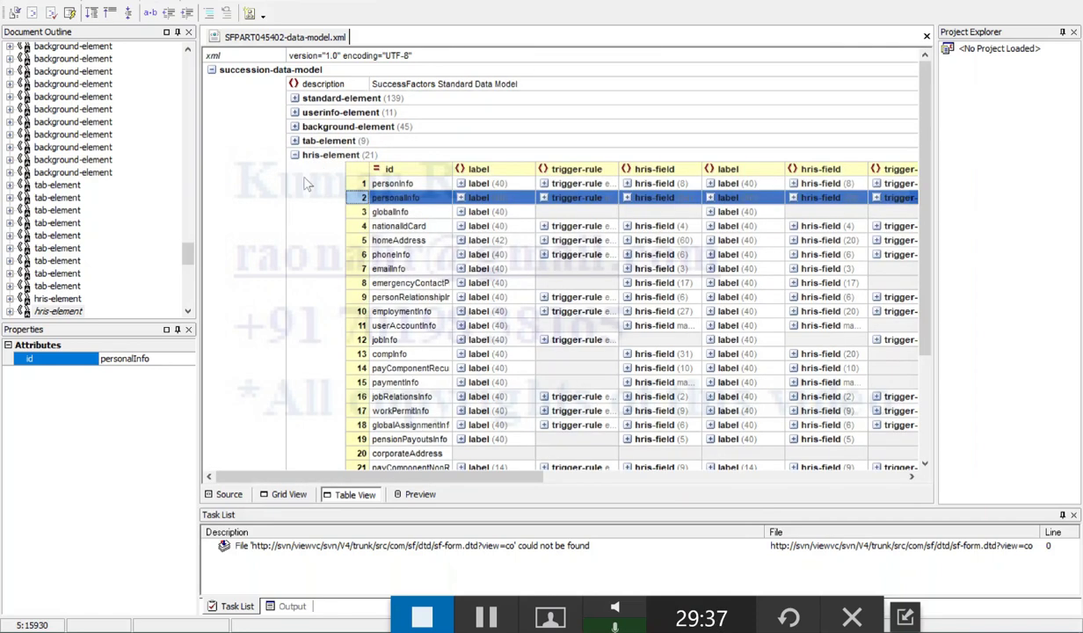
{"action": "left_click", "coordinate": [387, 185]}
{"action": "left_click", "coordinate": [228, 493]}
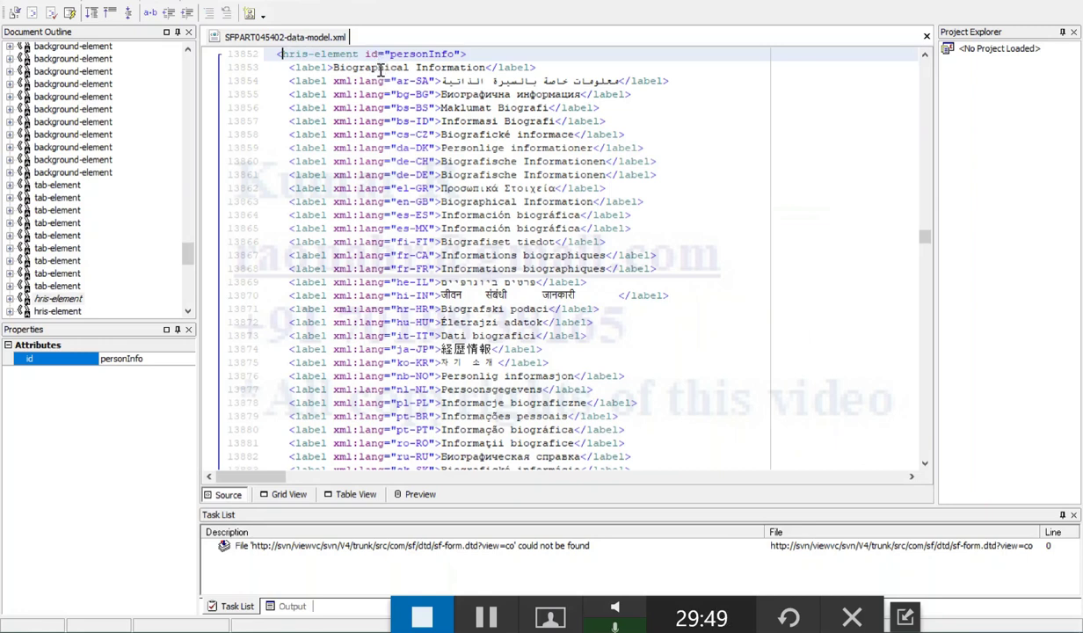
Inspect person-id-external's attributes (max-length 32, visibility both, pii true) and its closing tag.
{"action": "left_click", "coordinate": [364, 68]}
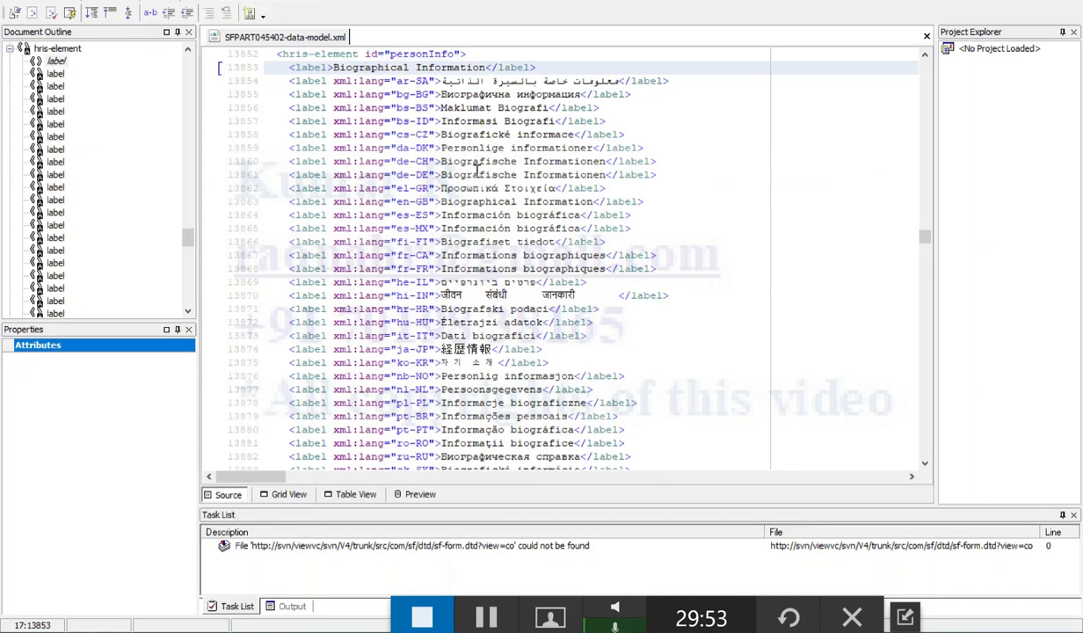
{"action": "scroll", "coordinate": [477, 170], "scroll_direction": "down", "scroll_amount": 9}
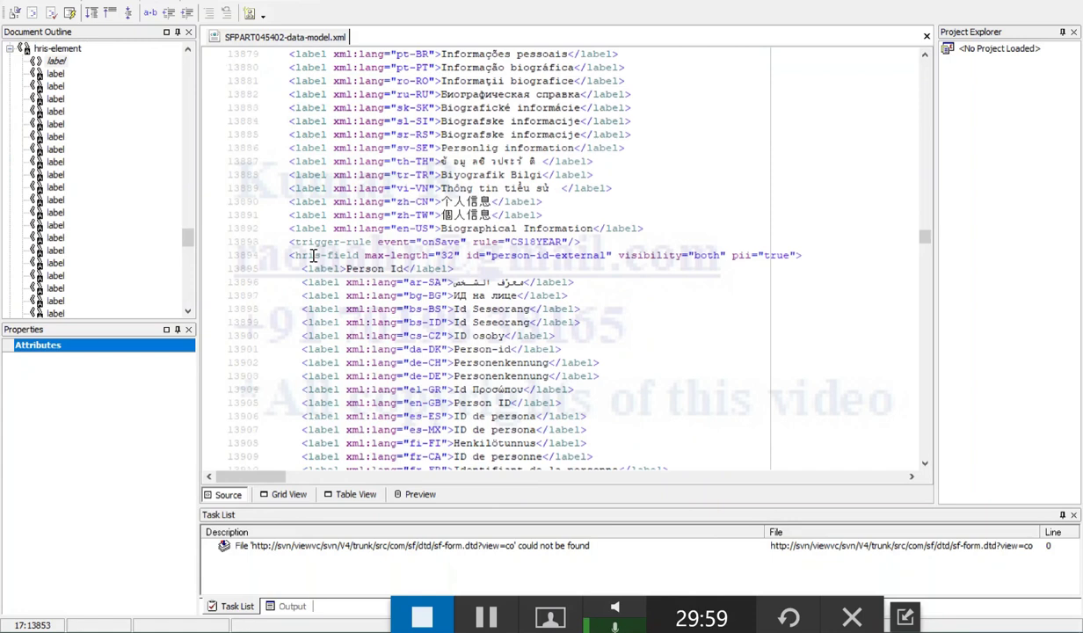
{"action": "left_click", "coordinate": [312, 255]}
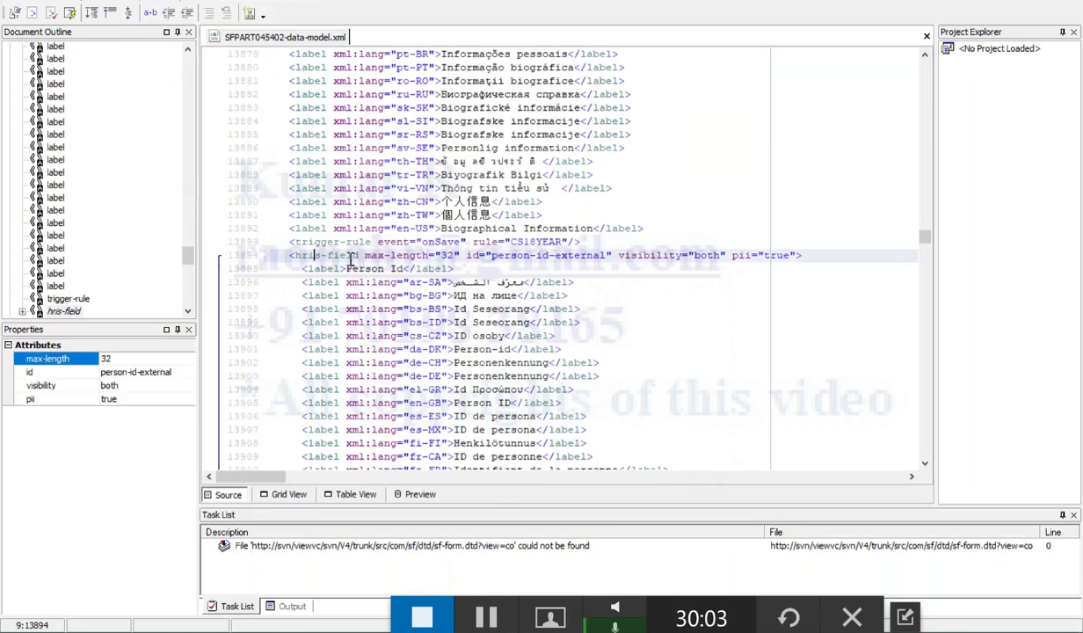
{"action": "scroll", "coordinate": [350, 258], "scroll_direction": "down", "scroll_amount": 8}
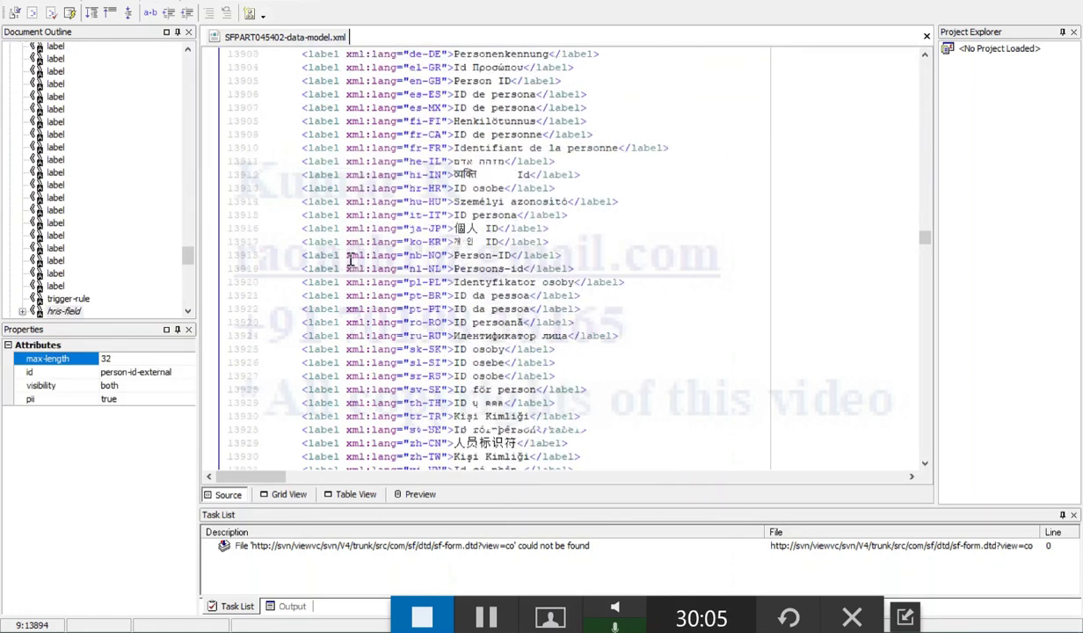
{"action": "scroll", "coordinate": [350, 258], "scroll_direction": "down", "scroll_amount": 1}
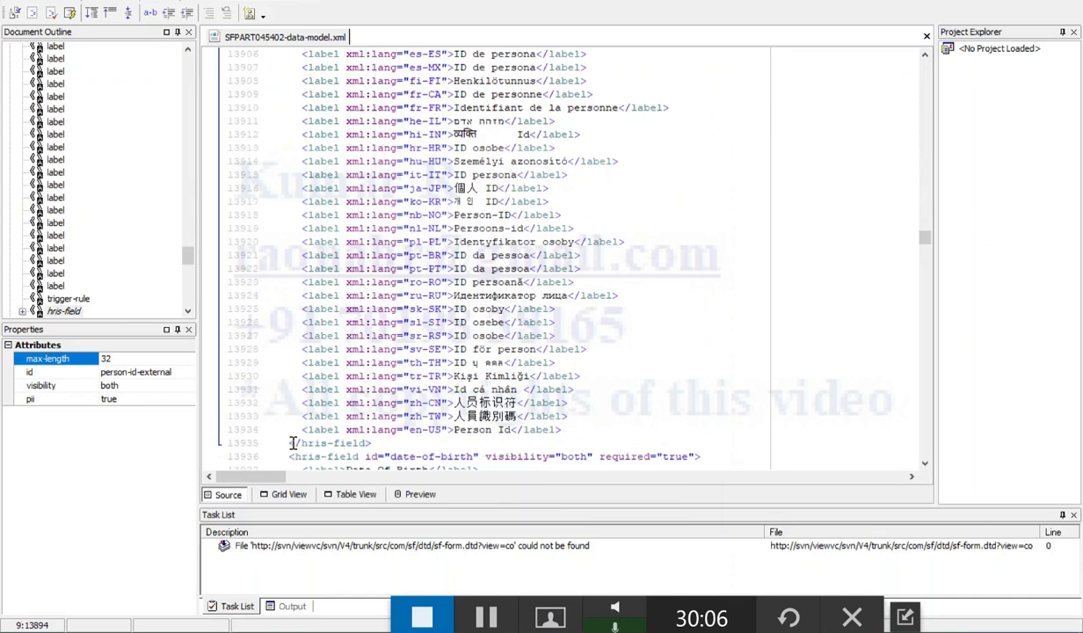
{"action": "left_click_drag", "start_coordinate": [291, 443], "coordinate": [372, 443]}
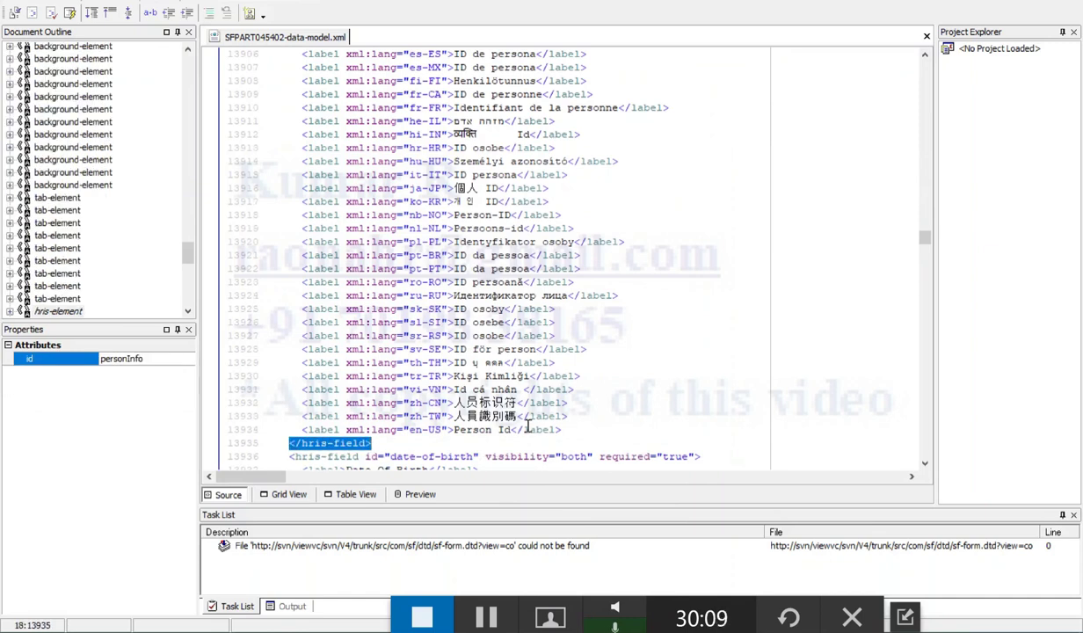
Review the field's Person Id label and en-GB language code, then return to the provisioning page.
{"action": "scroll", "coordinate": [528, 427], "scroll_direction": "up", "scroll_amount": 11}
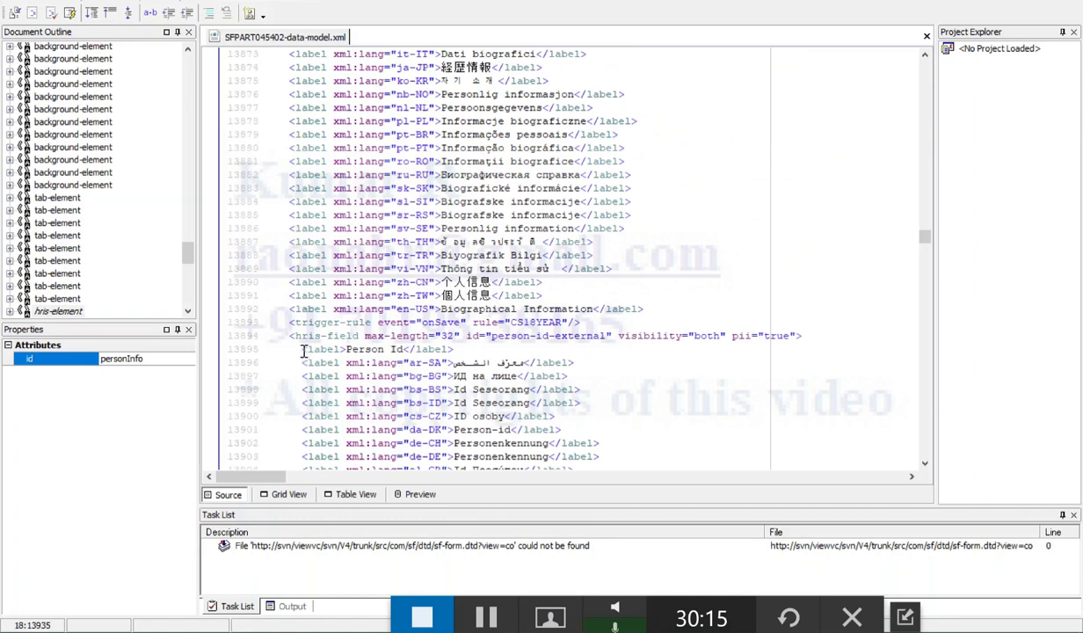
{"action": "left_click_drag", "start_coordinate": [303, 350], "coordinate": [453, 349]}
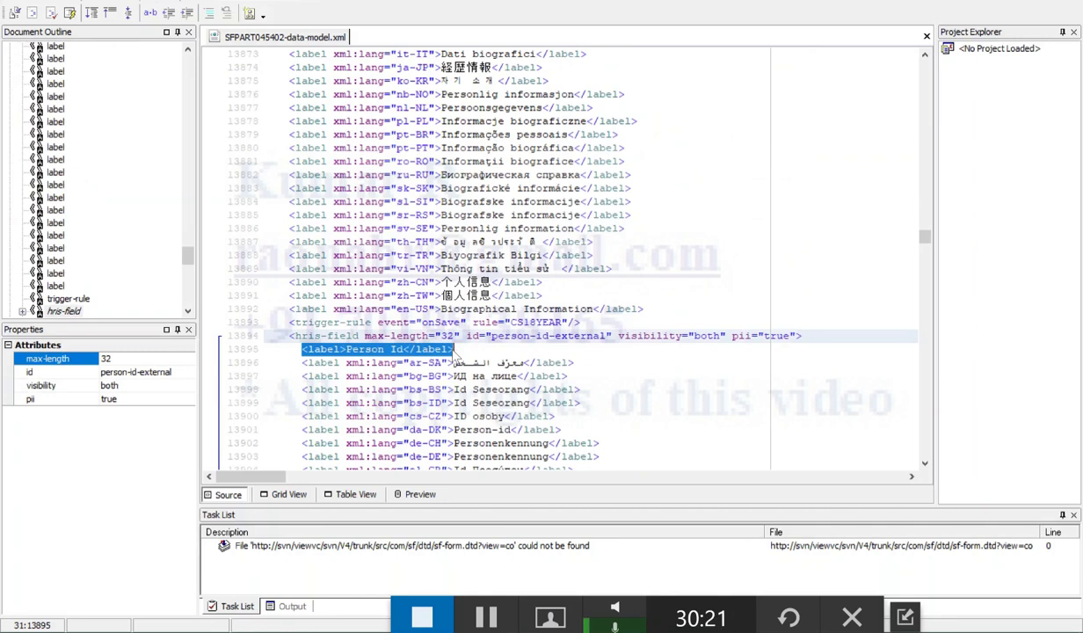
{"action": "scroll", "coordinate": [456, 351], "scroll_direction": "down", "scroll_amount": 1}
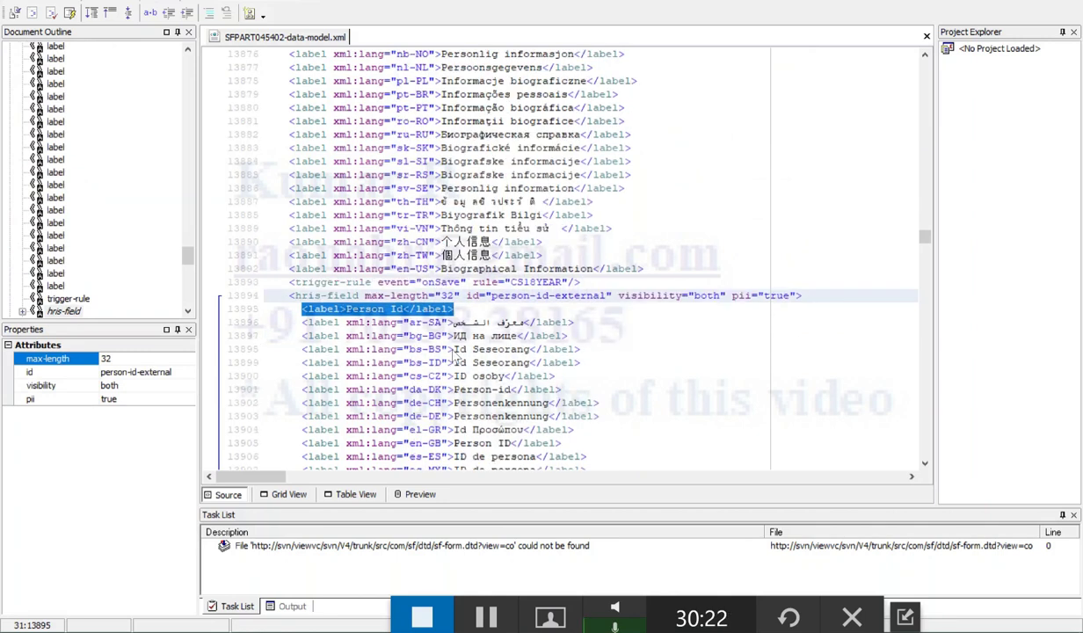
{"action": "scroll", "coordinate": [453, 353], "scroll_direction": "down", "scroll_amount": 1}
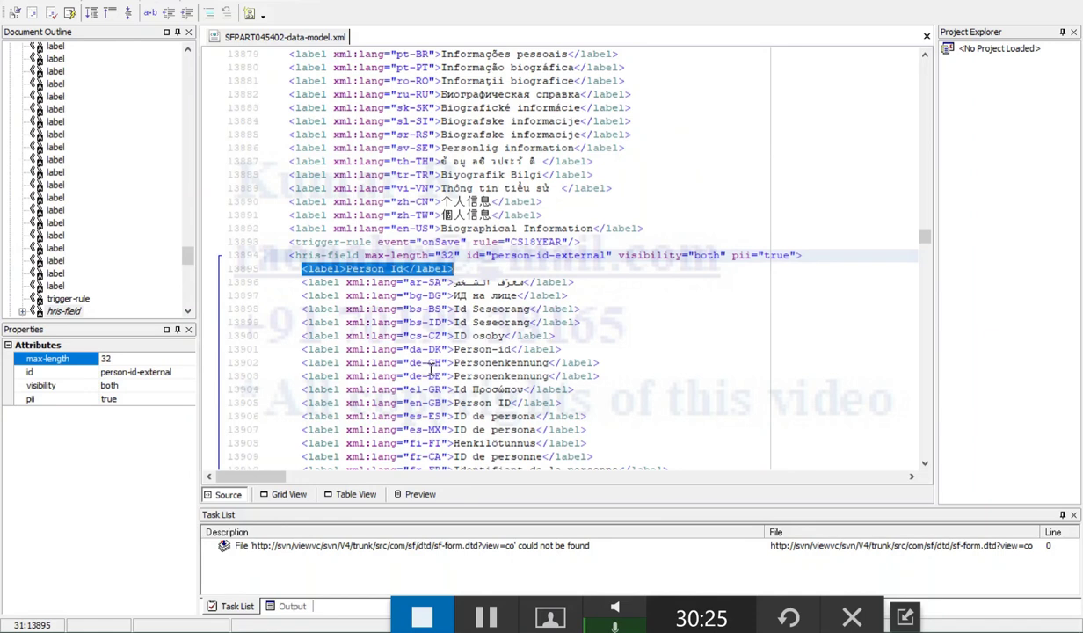
{"action": "double_click", "coordinate": [413, 403]}
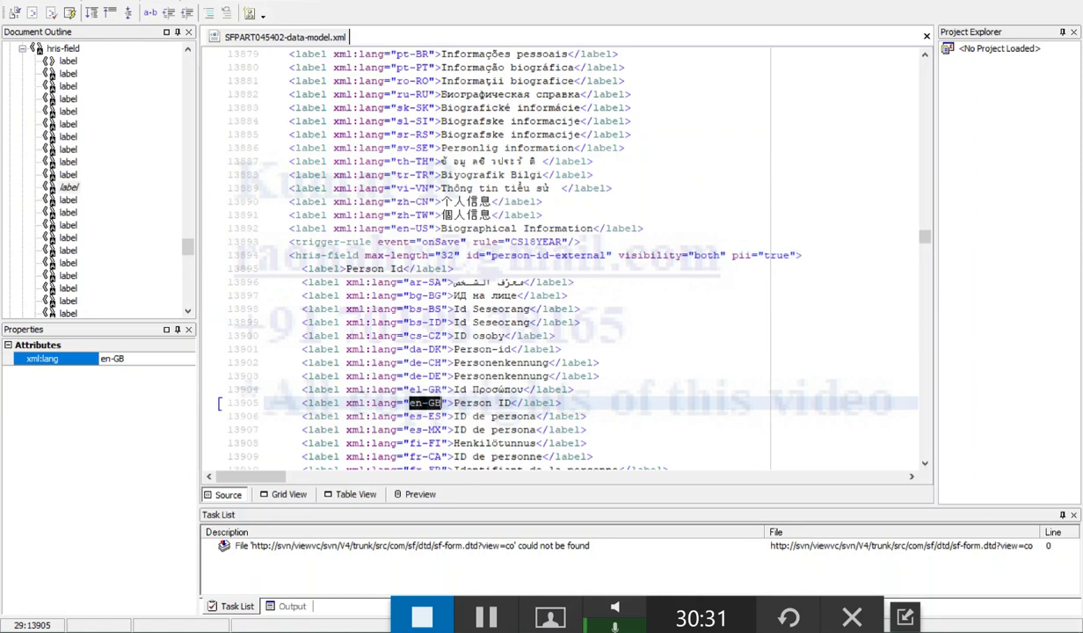
{"action": "key", "text": "alt+Tab"}
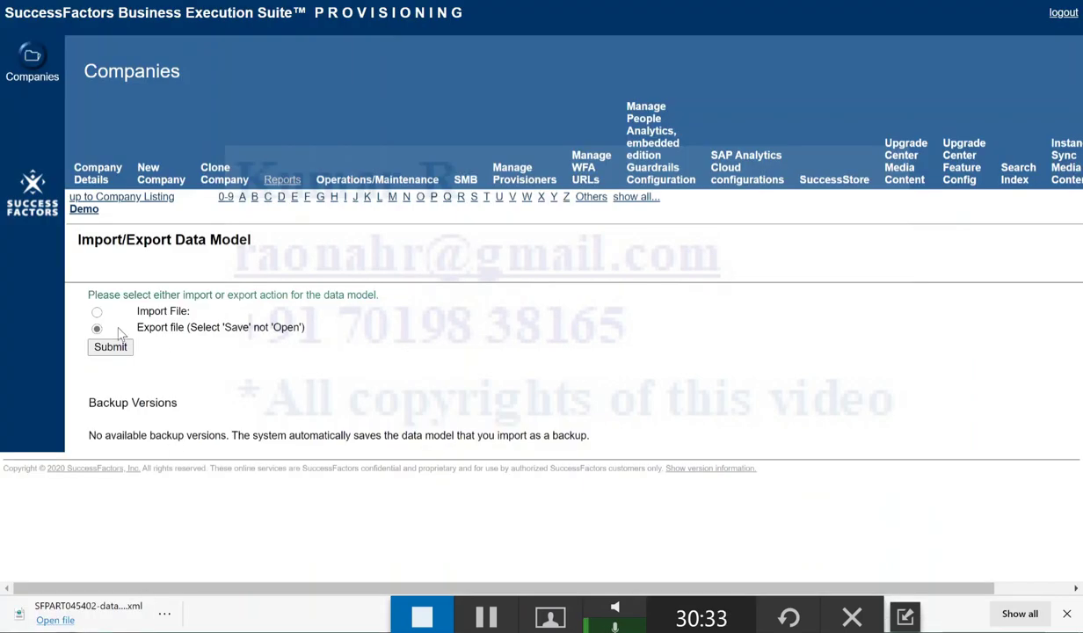
Check the Demo company's Language Packs: de_DE, en_GB, en_US, fr_FR and pt_BR are enabled.
{"action": "left_click", "coordinate": [88, 212]}
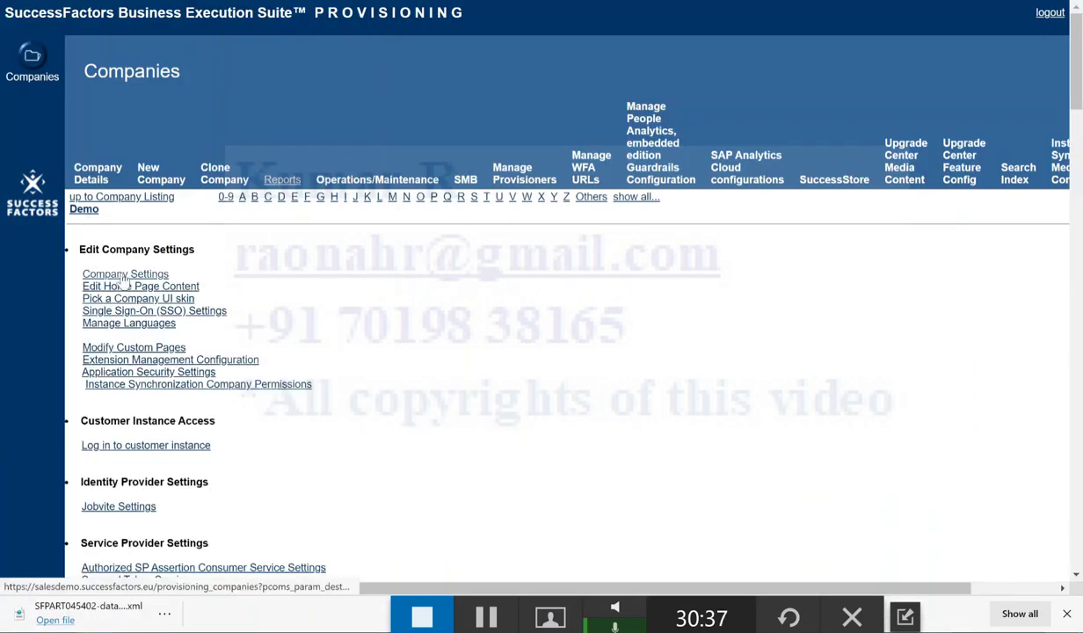
{"action": "left_click", "coordinate": [123, 276]}
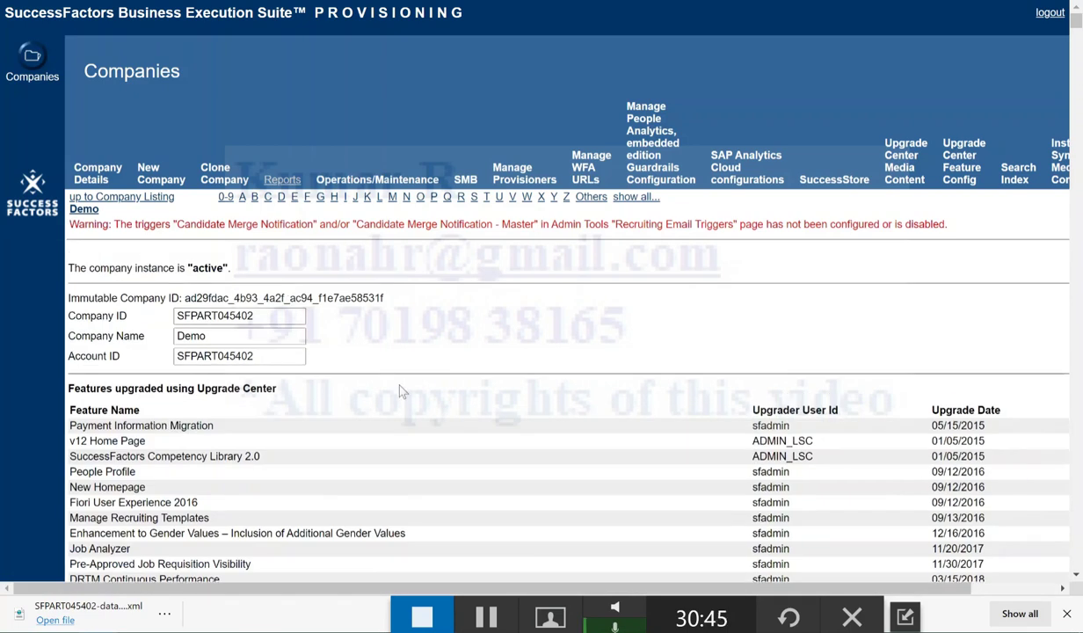
{"action": "scroll", "coordinate": [431, 407], "scroll_direction": "down", "scroll_amount": 2}
{"action": "scroll", "coordinate": [430, 407], "scroll_direction": "down", "scroll_amount": 12}
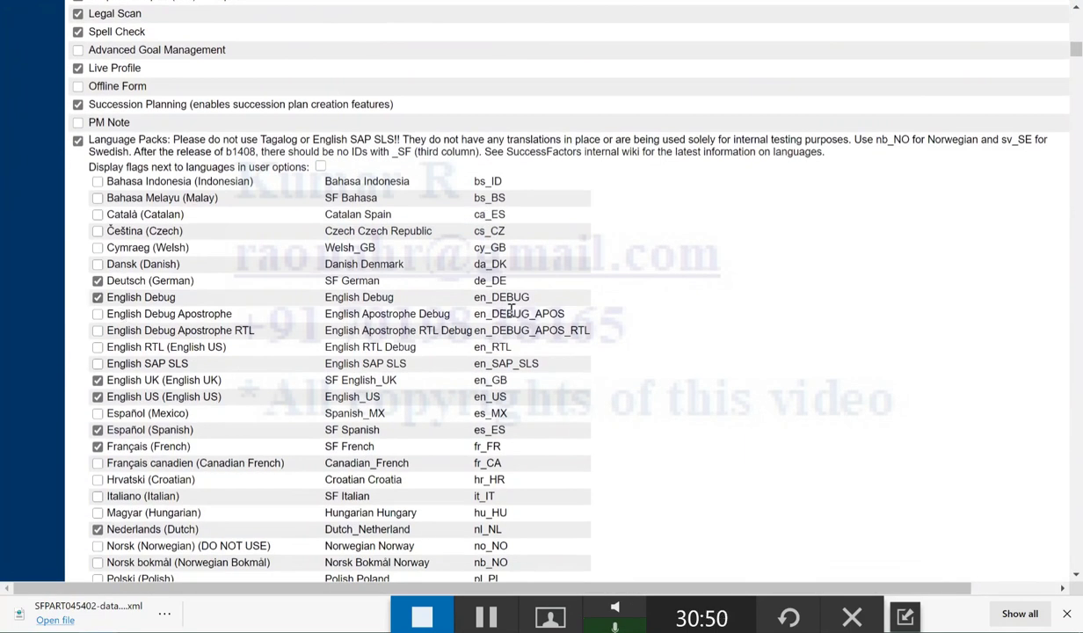
{"action": "double_click", "coordinate": [491, 280]}
{"action": "double_click", "coordinate": [489, 264]}
{"action": "double_click", "coordinate": [490, 247]}
{"action": "double_click", "coordinate": [497, 231]}
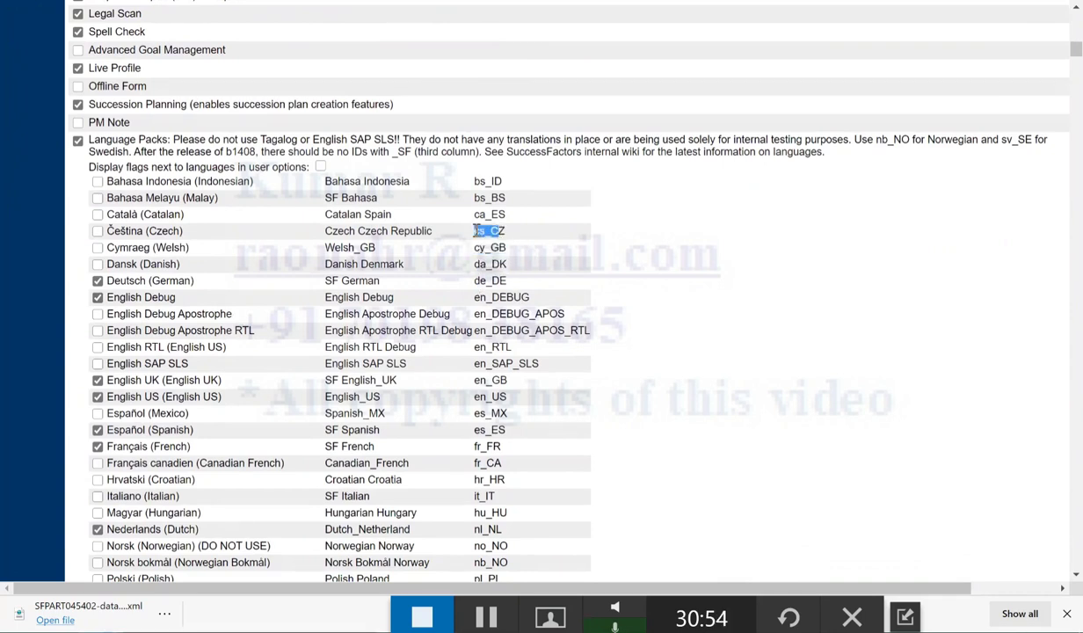
{"action": "scroll", "coordinate": [485, 352], "scroll_direction": "down", "scroll_amount": 3}
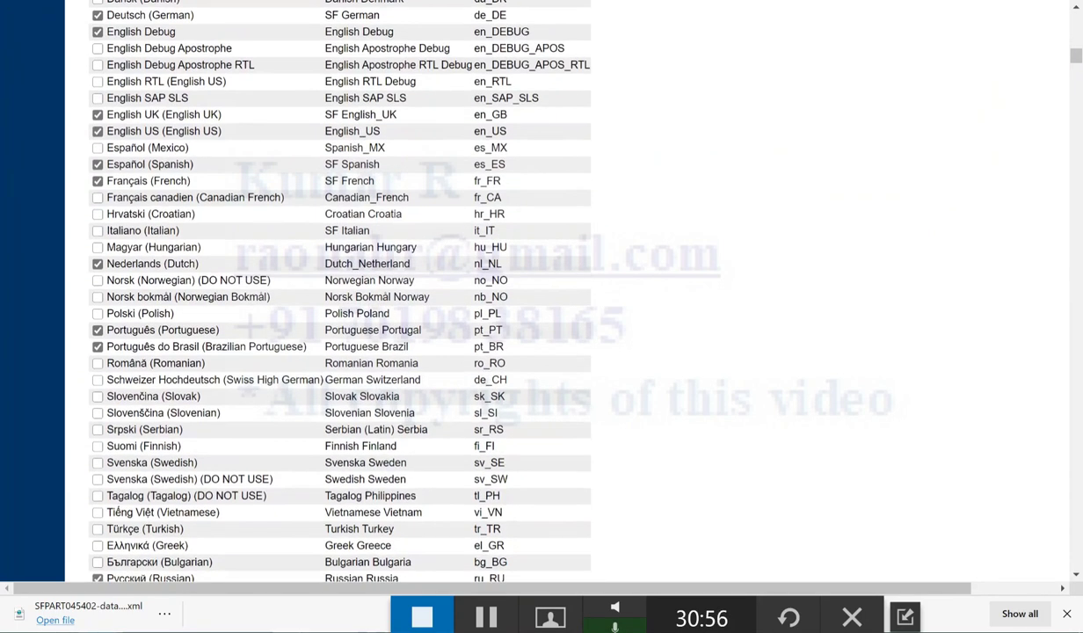
Duplicate the en-GB Person ID label line below itself and change its language code to en-US.
{"action": "key", "text": "alt+Tab"}
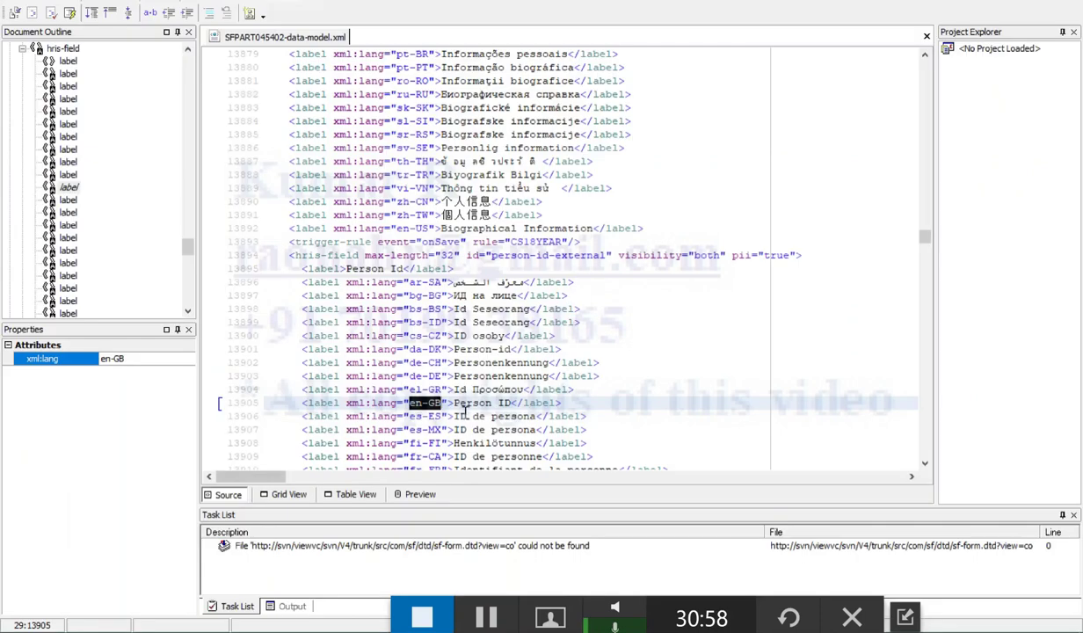
{"action": "left_click_drag", "start_coordinate": [296, 404], "coordinate": [561, 406]}
{"action": "key", "text": "ctrl+c"}
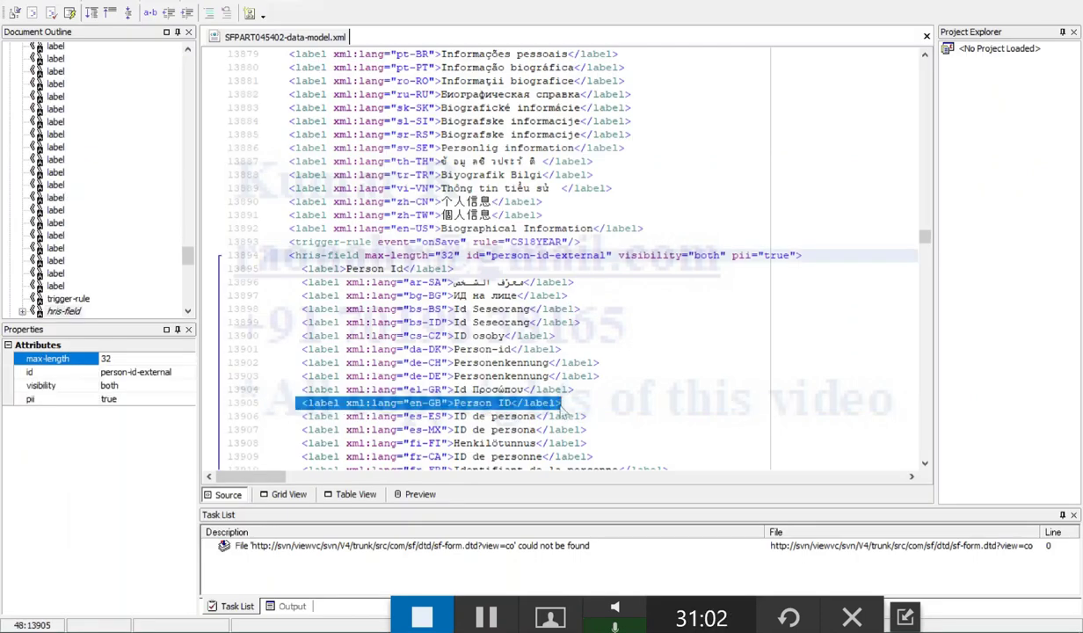
{"action": "left_click", "coordinate": [559, 403]}
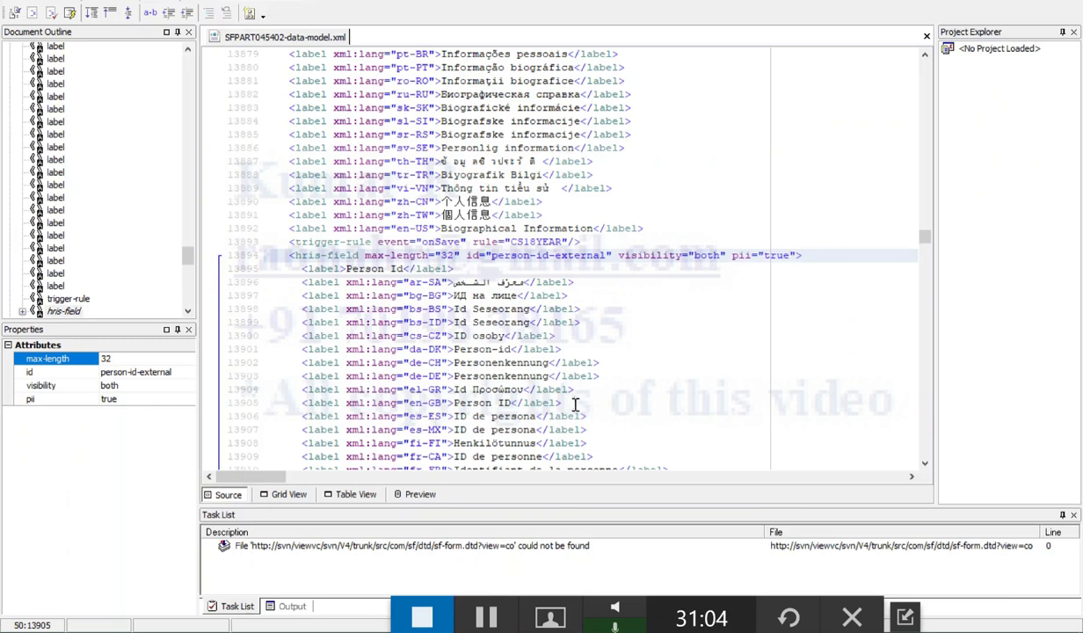
{"action": "key", "text": "Return"}
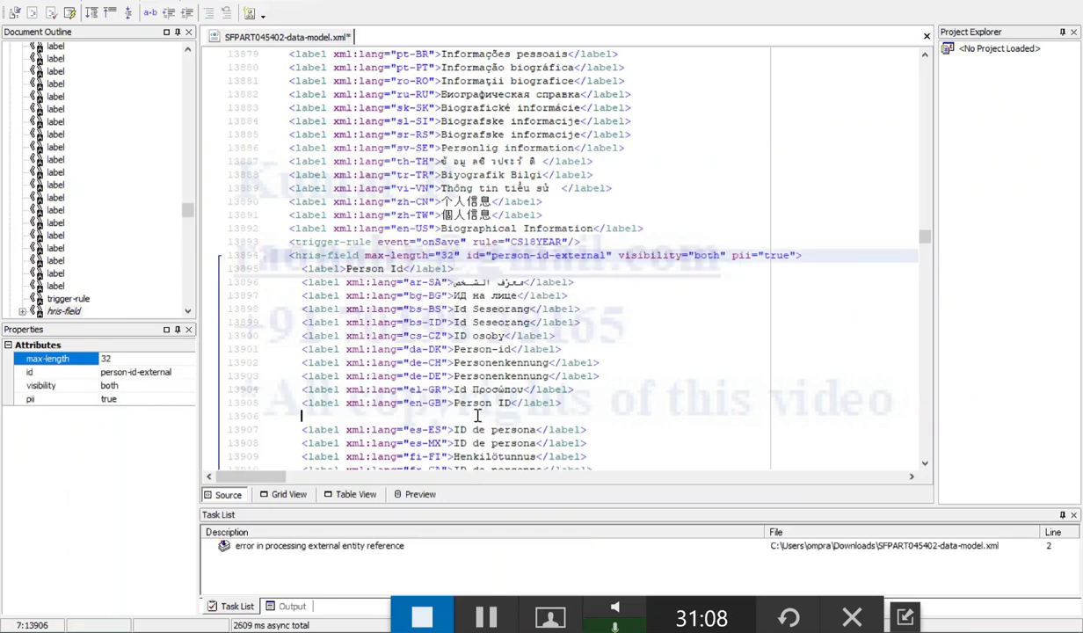
{"action": "key", "text": "ctrl+v"}
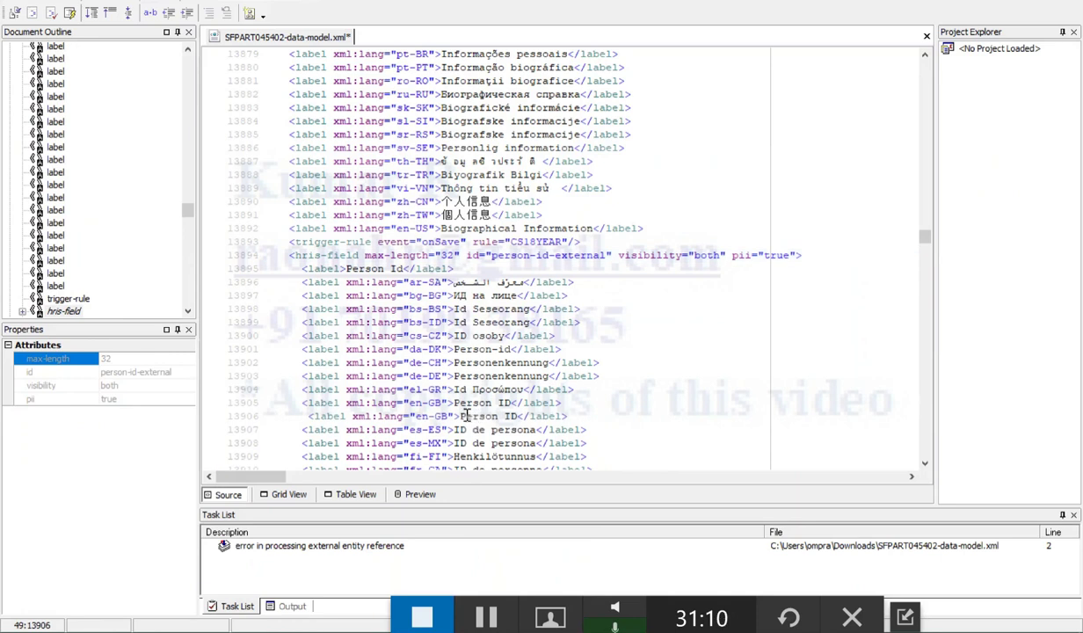
{"action": "double_click", "coordinate": [441, 416]}
{"action": "type", "text": "US"}
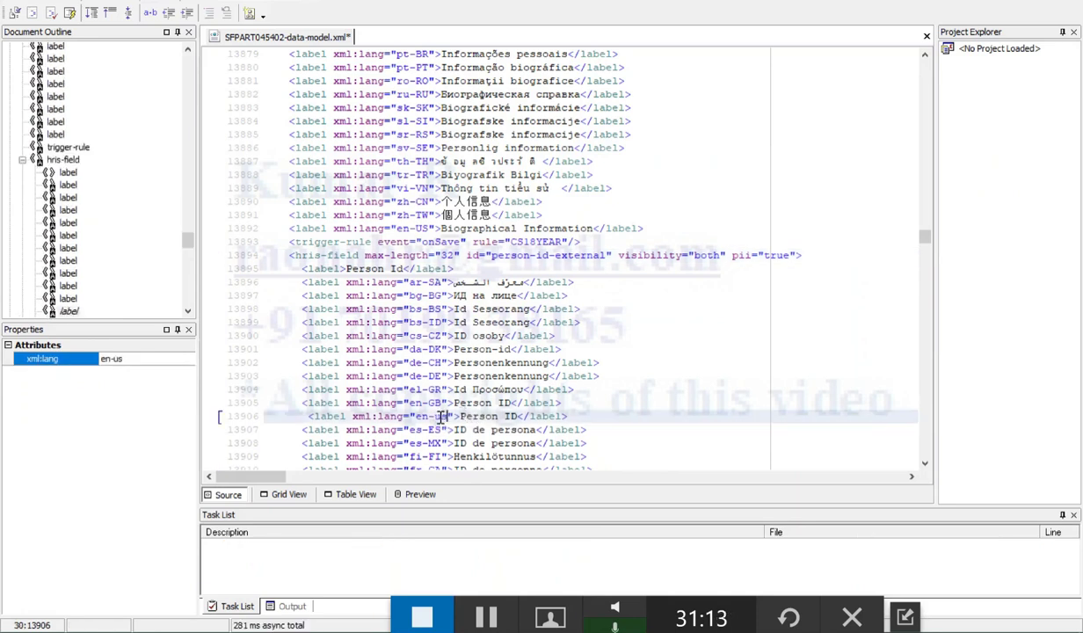
{"action": "key", "text": "BackSpace"}
{"action": "key", "text": "BackSpace"}
{"action": "type", "text": "US"}
Compare the new en-US Person ID label with the default Person Id label.
{"action": "left_click_drag", "start_coordinate": [460, 416], "coordinate": [510, 417]}
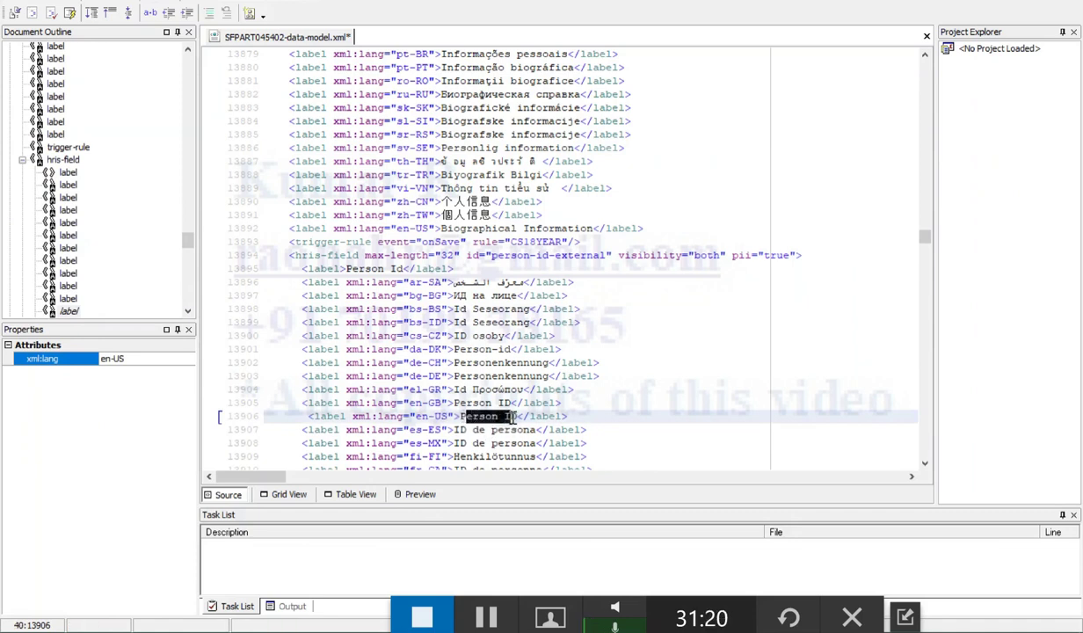
{"action": "left_click_drag", "start_coordinate": [302, 269], "coordinate": [453, 269]}
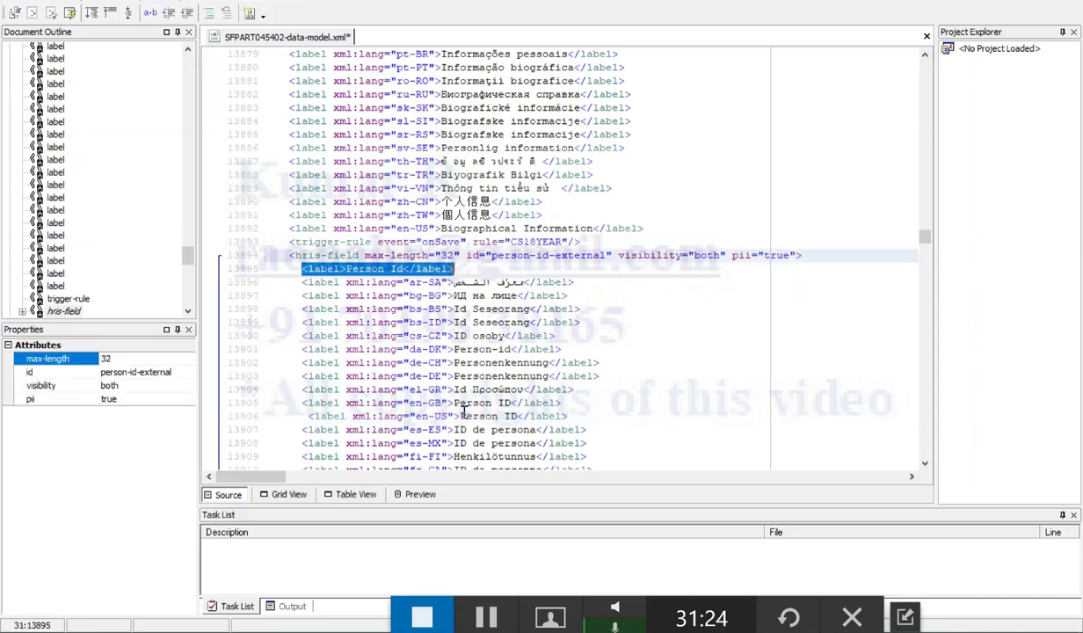
{"action": "left_click_drag", "start_coordinate": [461, 415], "coordinate": [518, 416]}
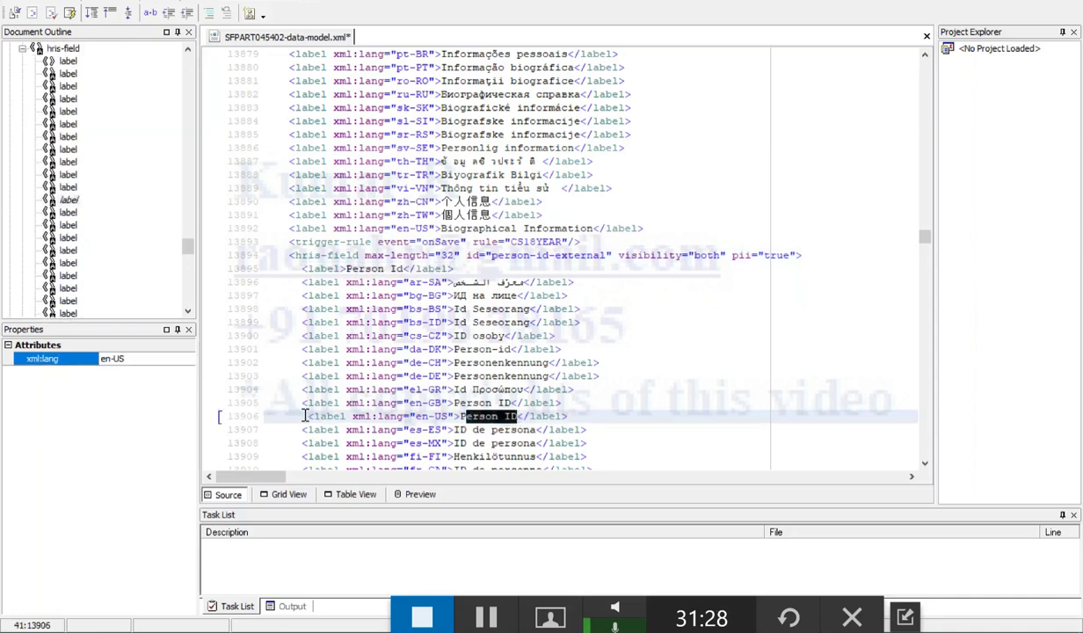
{"action": "left_click_drag", "start_coordinate": [305, 416], "coordinate": [447, 420]}
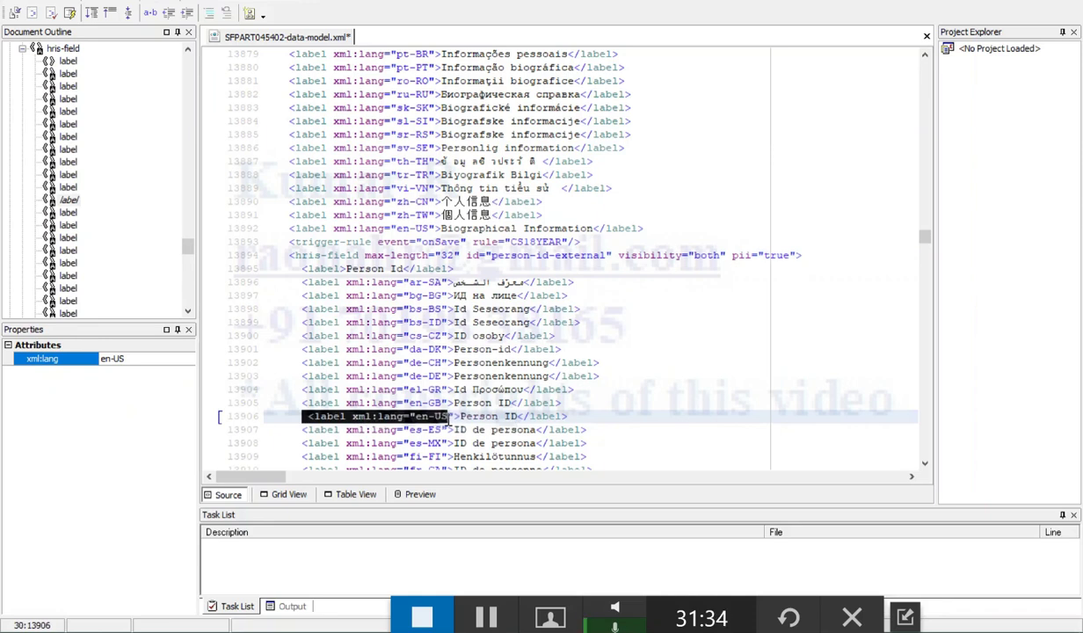
{"action": "left_click_drag", "start_coordinate": [447, 418], "coordinate": [567, 416]}
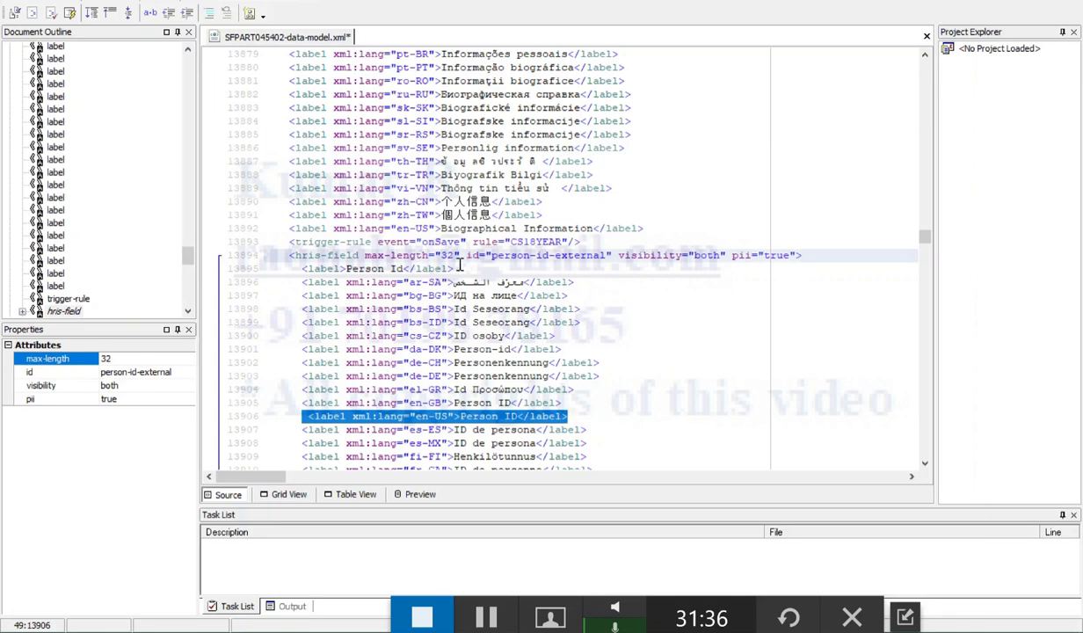
{"action": "left_click_drag", "start_coordinate": [459, 266], "coordinate": [301, 271]}
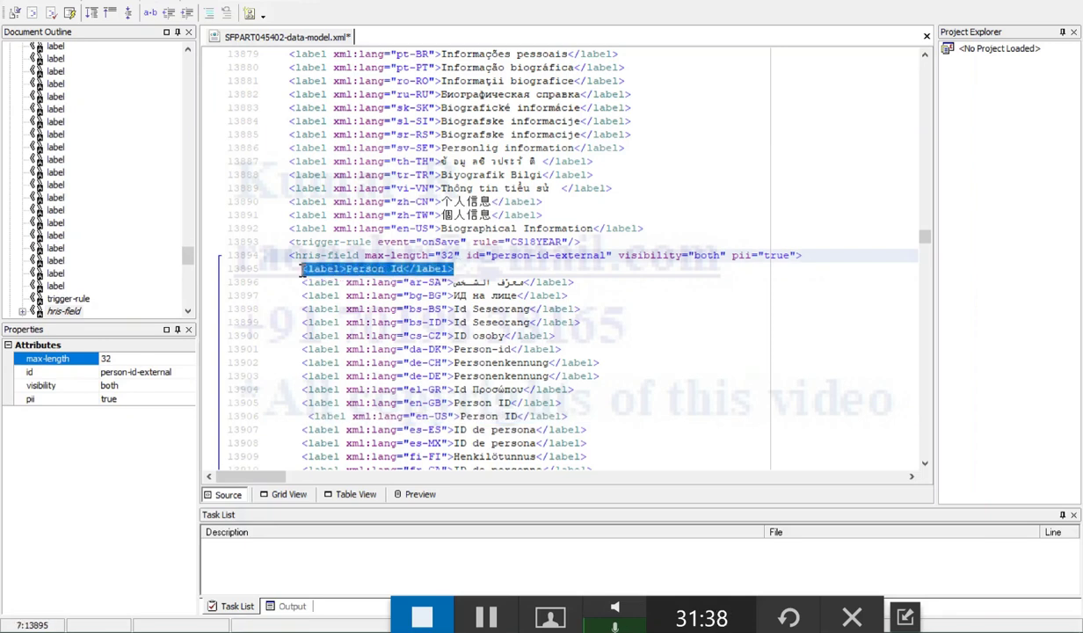
{"action": "left_click_drag", "start_coordinate": [307, 417], "coordinate": [570, 426]}
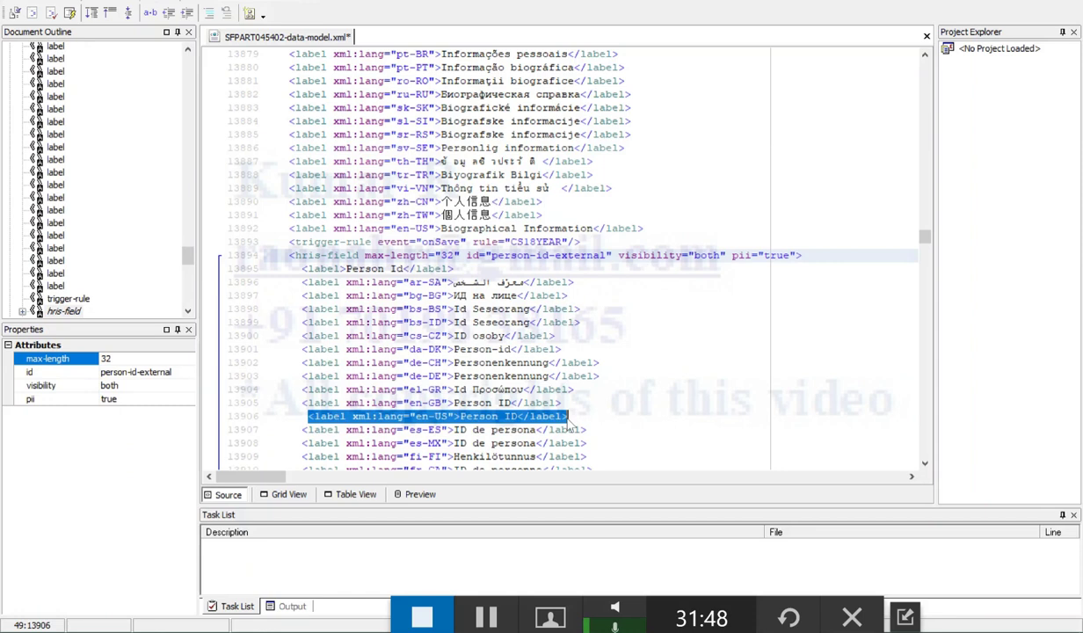
Delete the en-US label line and return to the person-id-external hris-field line 13894.
{"action": "key", "text": "Delete"}
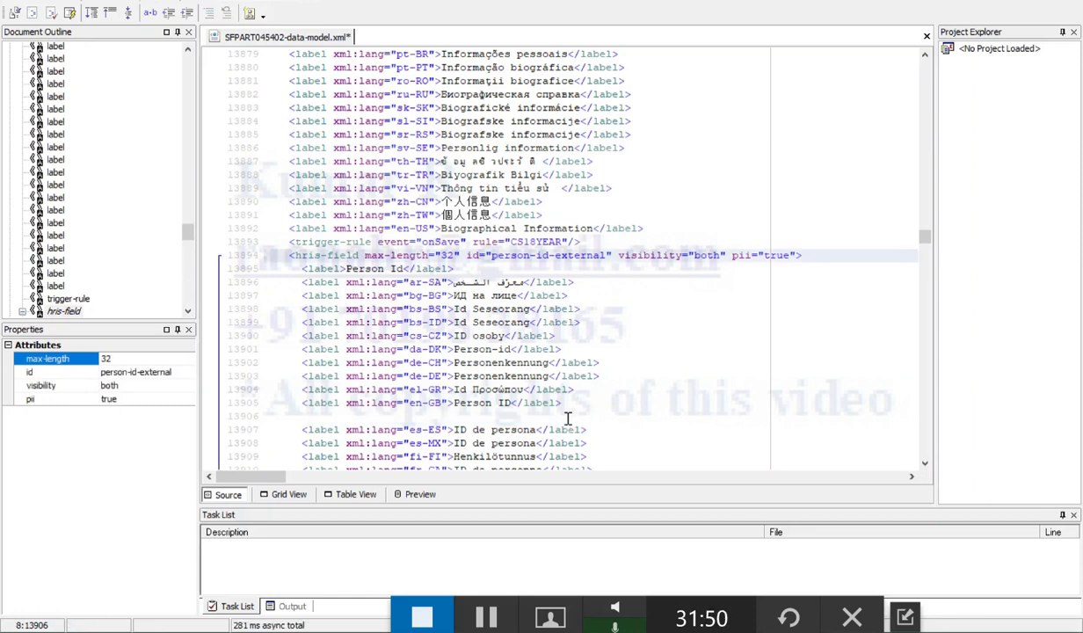
{"action": "key", "text": "BackSpace"}
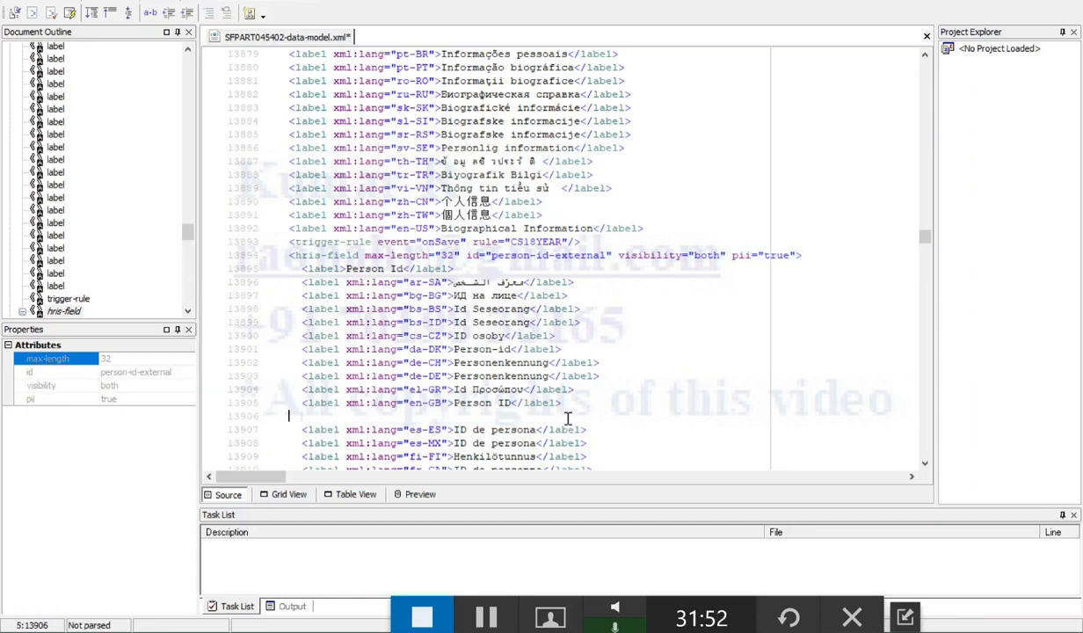
{"action": "left_click", "coordinate": [677, 257]}
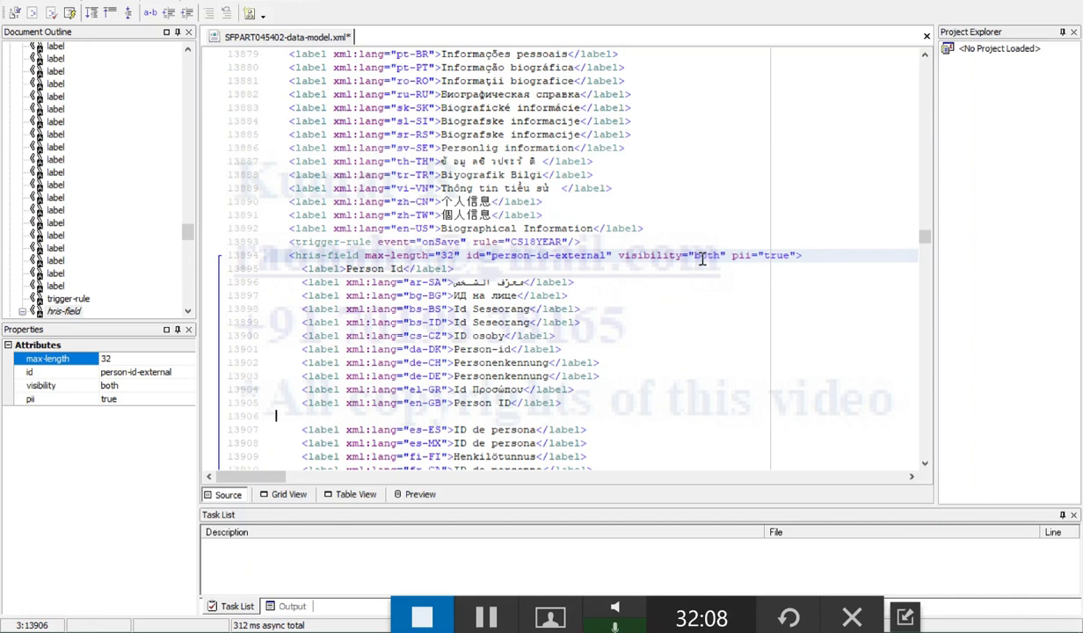
Change person-id-external visibility from both to view and insert required="true" before pii.
{"action": "double_click", "coordinate": [702, 256]}
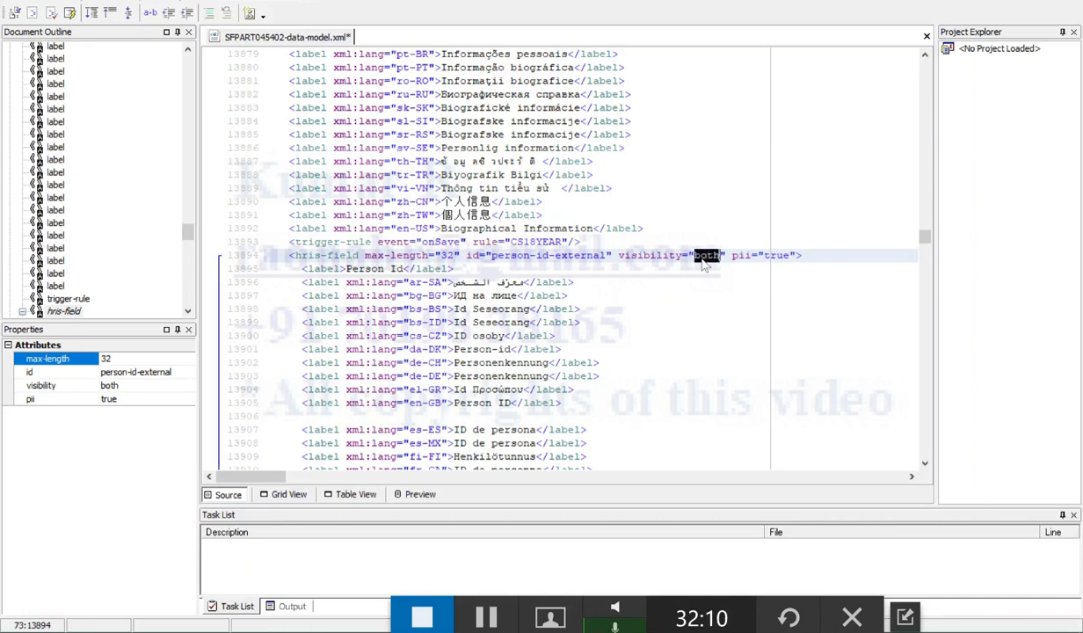
{"action": "type", "text": "view"}
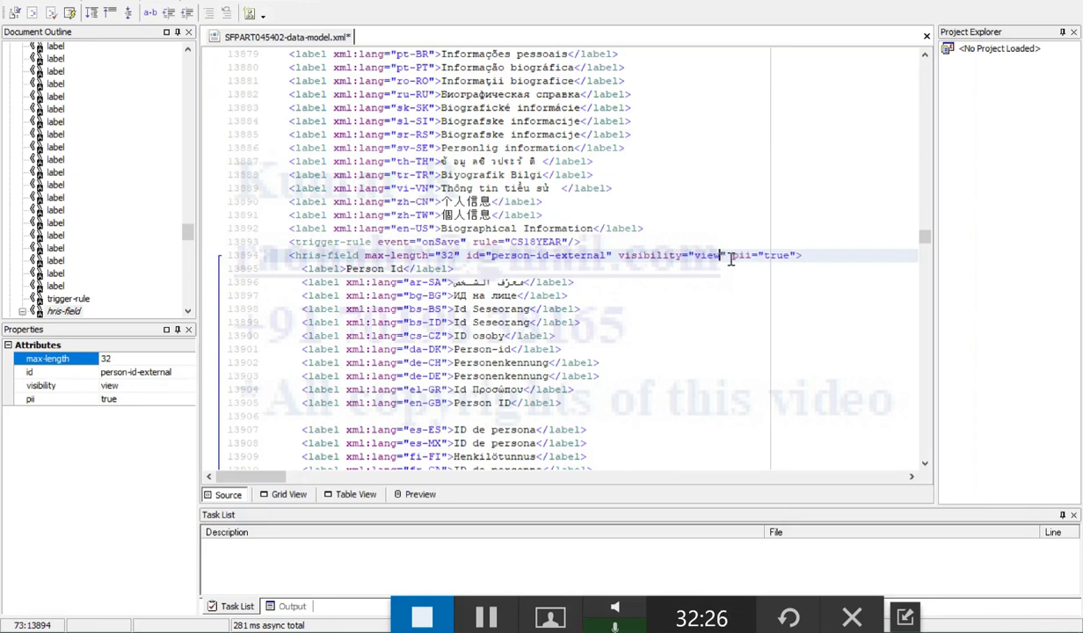
{"action": "left_click", "coordinate": [730, 256]}
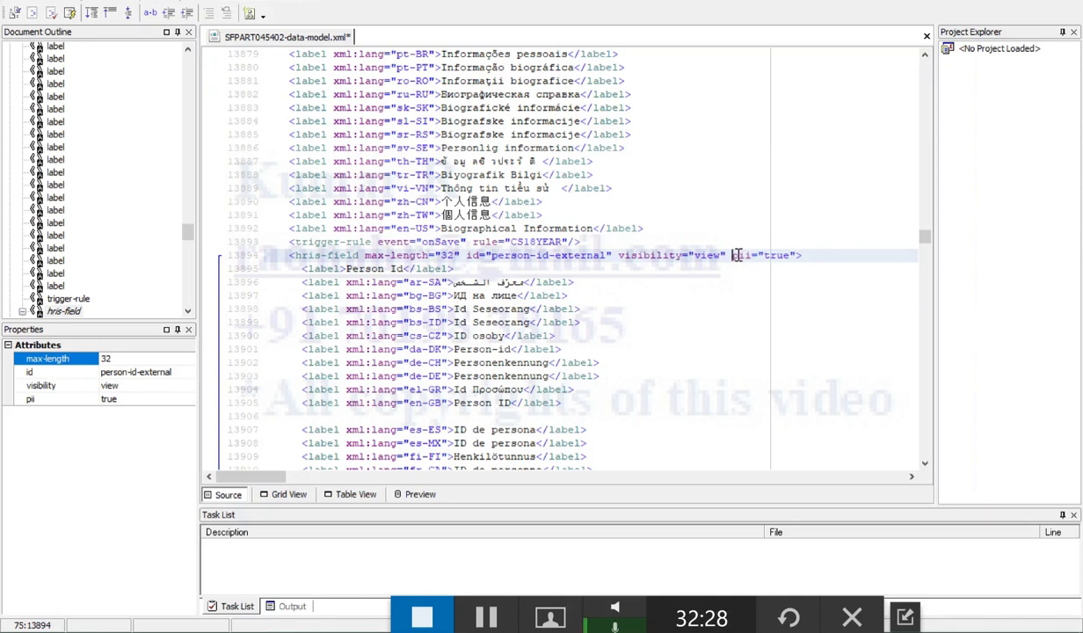
{"action": "type", "text": "req"}
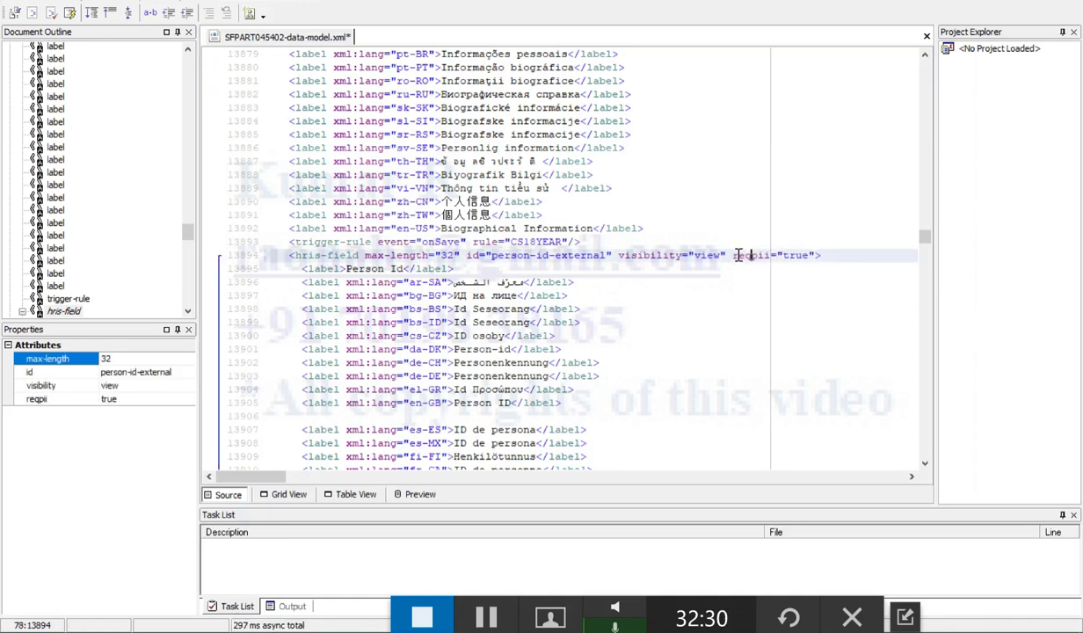
{"action": "type", "text": "uired=\""}
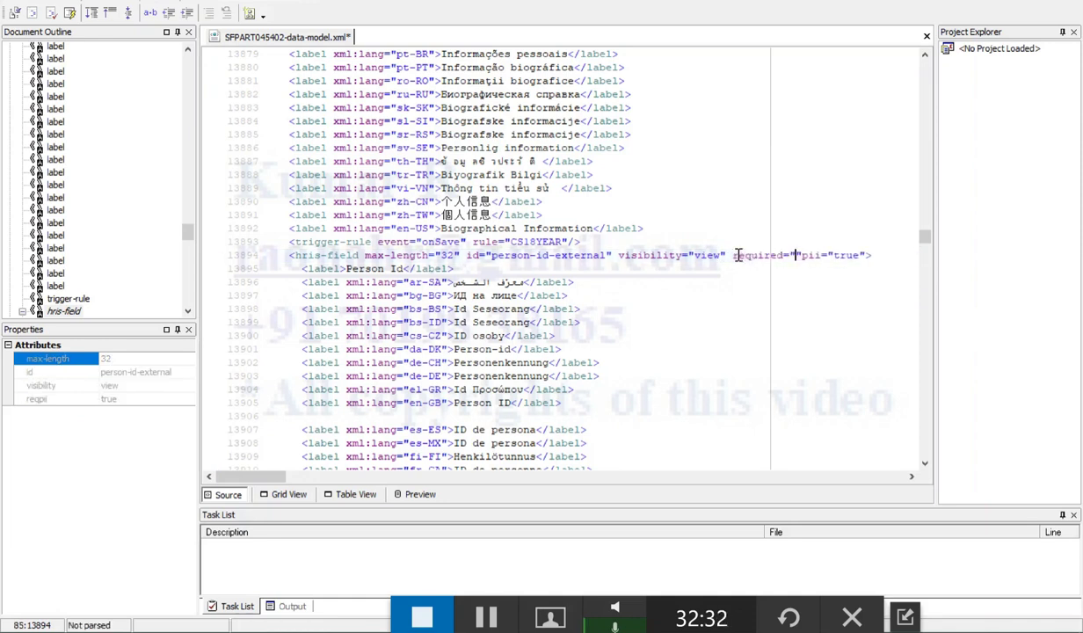
{"action": "type", "text": "tru"}
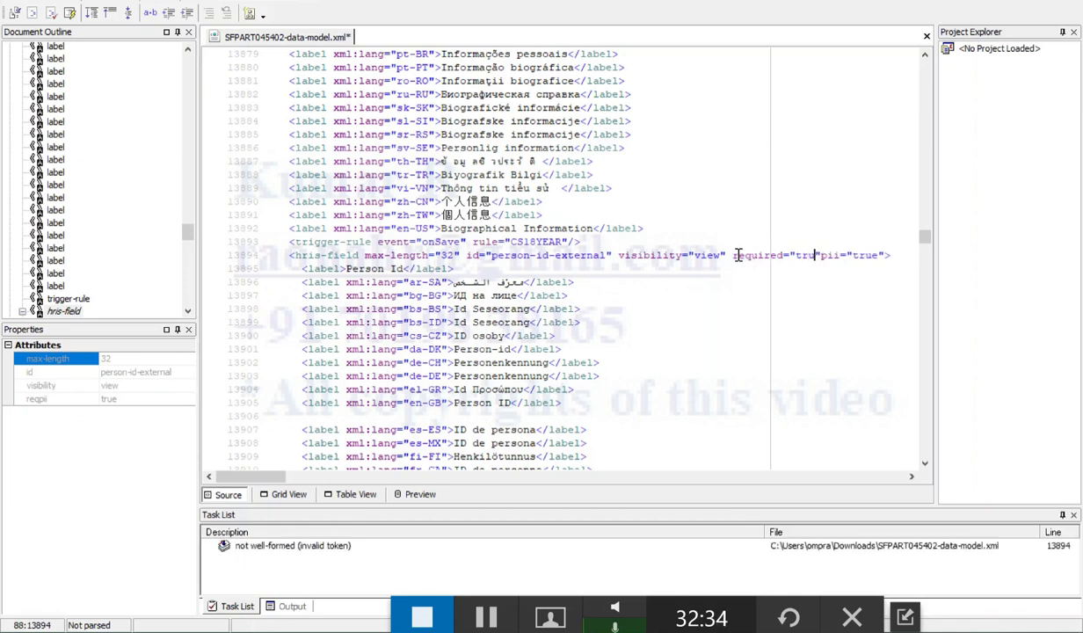
{"action": "type", "text": "e"}
{"action": "key", "text": "Right"}
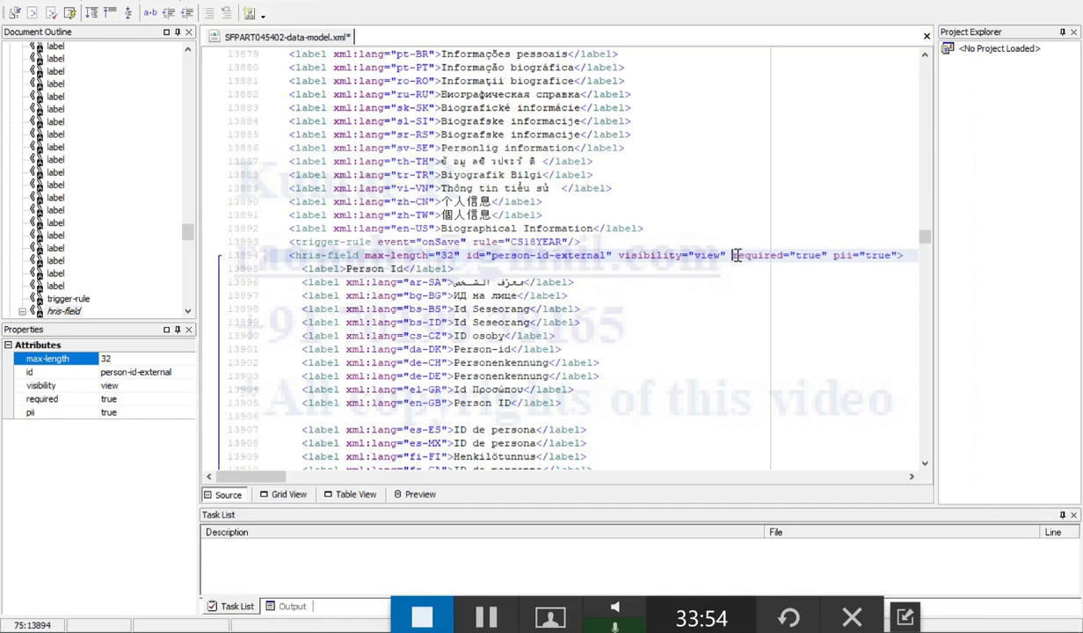
Remove required="true" from person-id-external, then focus the SuccessFactors search box.
{"action": "left_click_drag", "start_coordinate": [733, 255], "coordinate": [827, 255]}
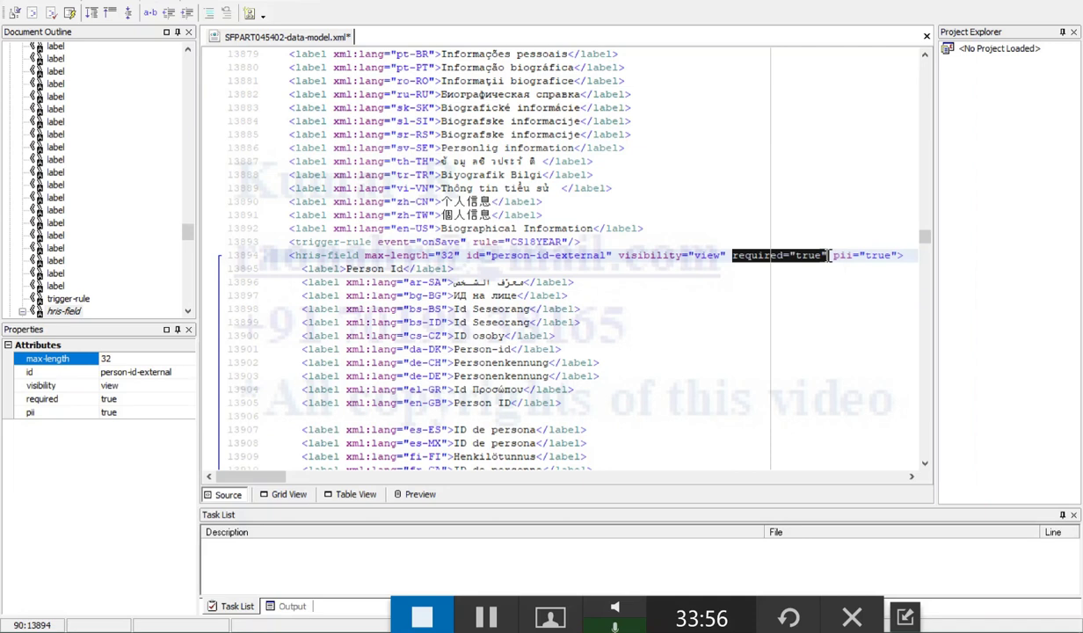
{"action": "key", "text": "Delete"}
{"action": "key", "text": "BackSpace"}
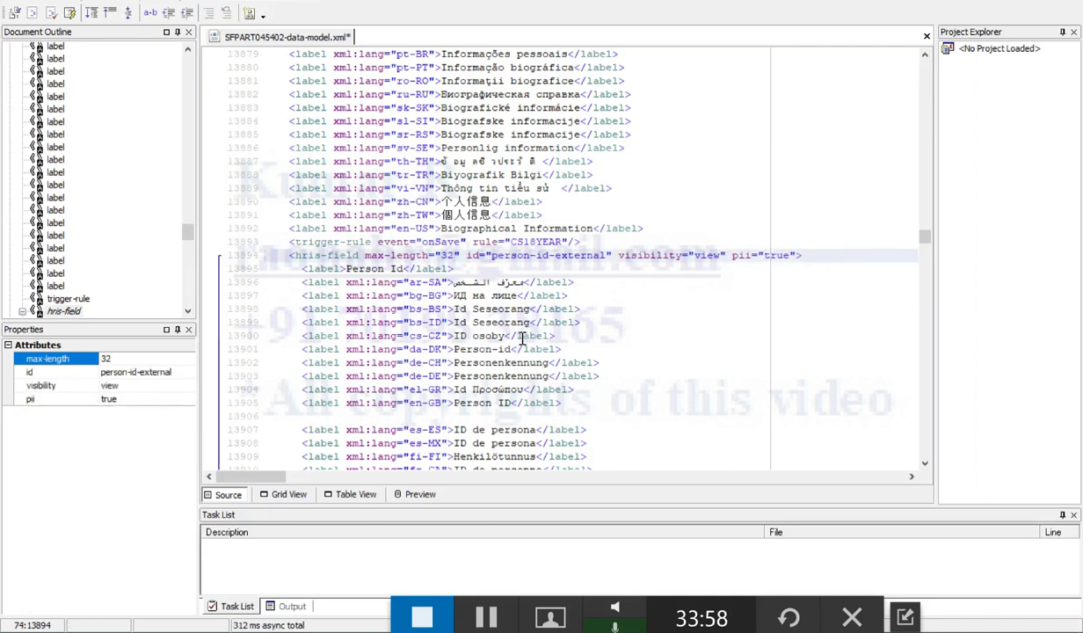
{"action": "scroll", "coordinate": [545, 347], "scroll_direction": "down", "scroll_amount": 6}
{"action": "scroll", "coordinate": [566, 358], "scroll_direction": "down", "scroll_amount": 10}
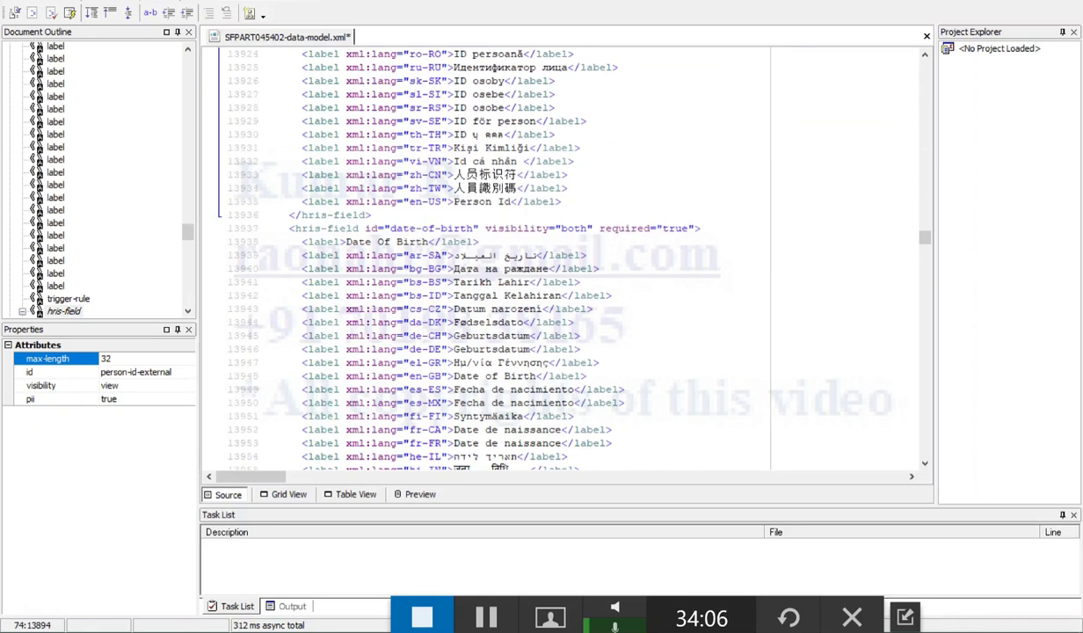
{"action": "key", "text": "alt+Tab"}
{"action": "left_click", "coordinate": [698, 32]}
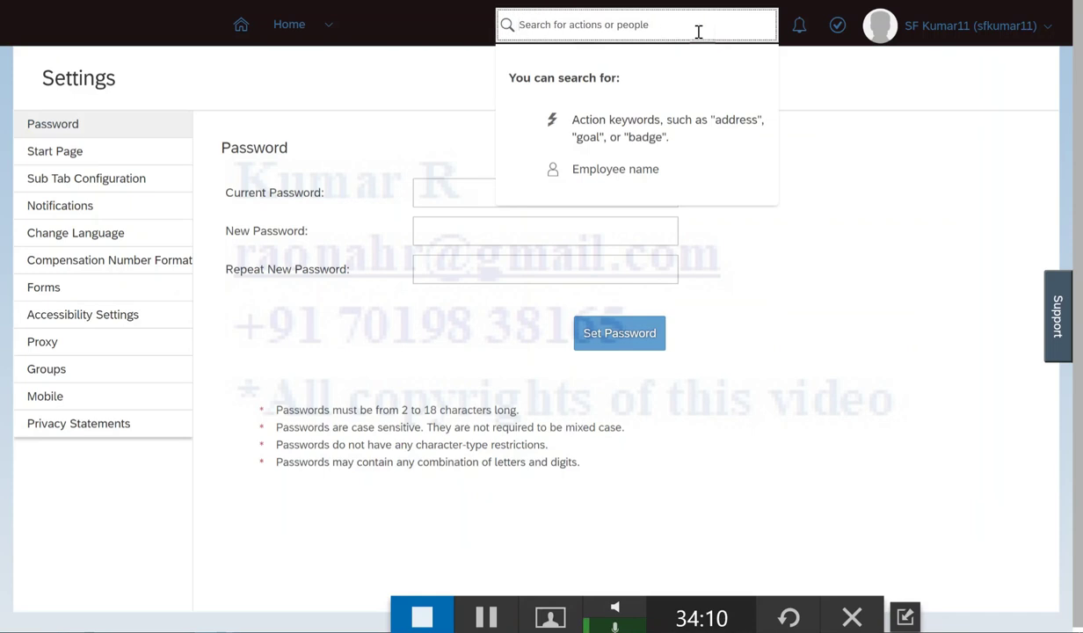
Search people for the employee by name and open their Employee File from the results.
{"action": "type", "text": "david"}
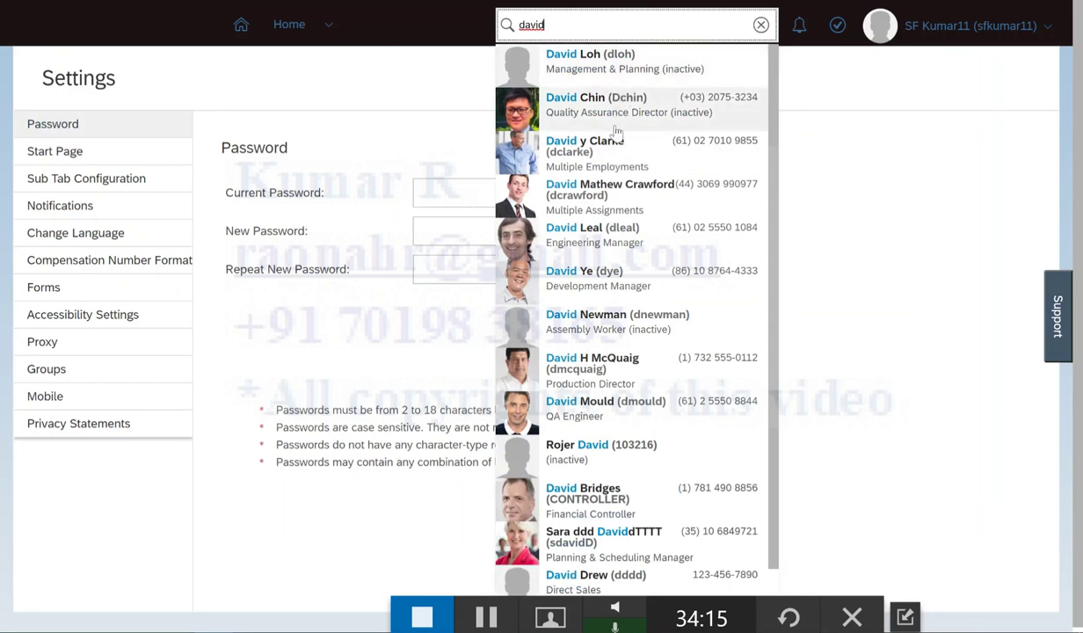
{"action": "left_click", "coordinate": [609, 154]}
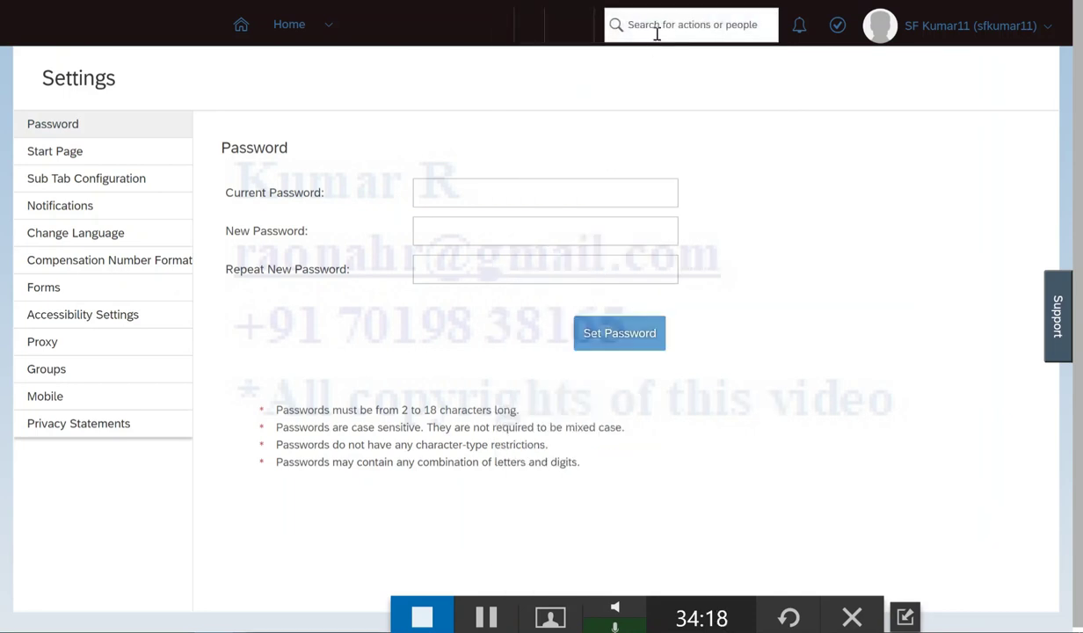
{"action": "left_click", "coordinate": [656, 34]}
{"action": "type", "text": "david"}
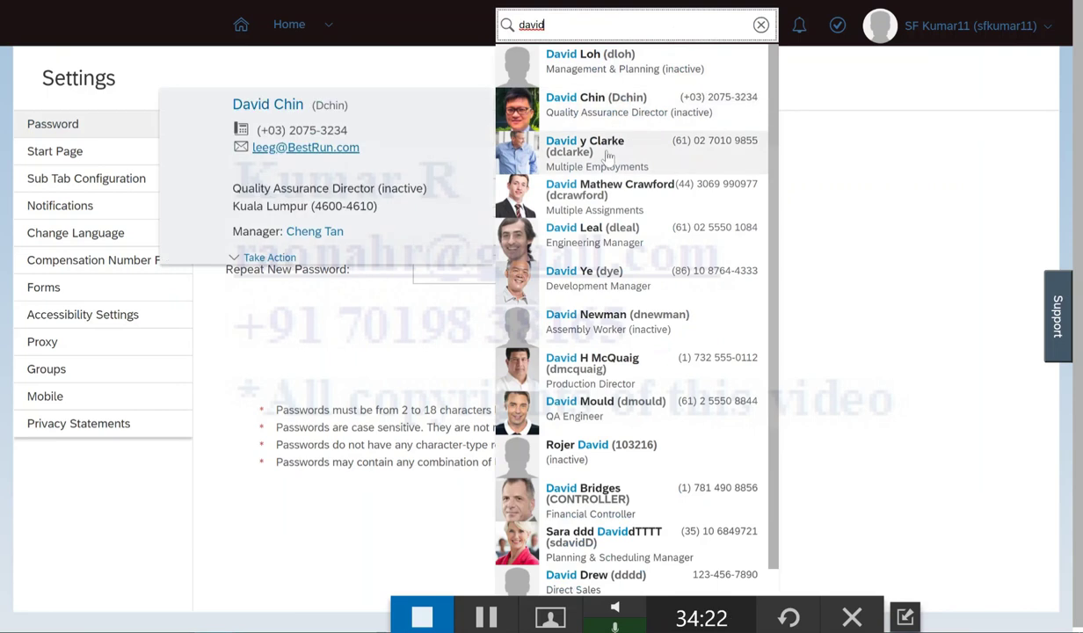
{"action": "left_click", "coordinate": [609, 152]}
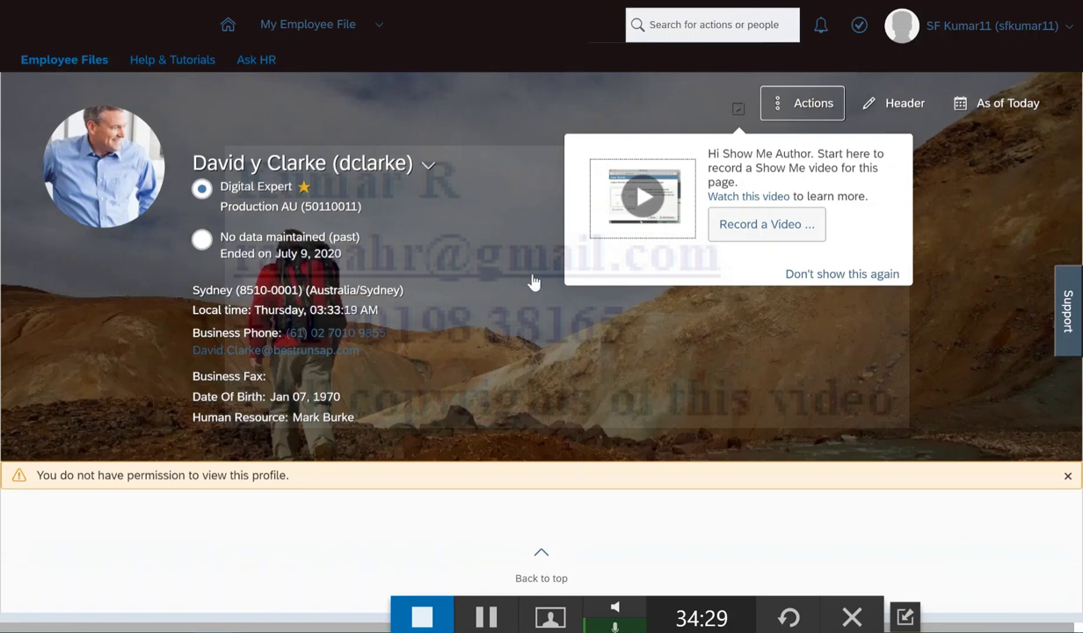
Grant View on every Employee Views section in the Demo-1 role's permissions and save changes.
{"action": "left_click", "coordinate": [485, 618]}
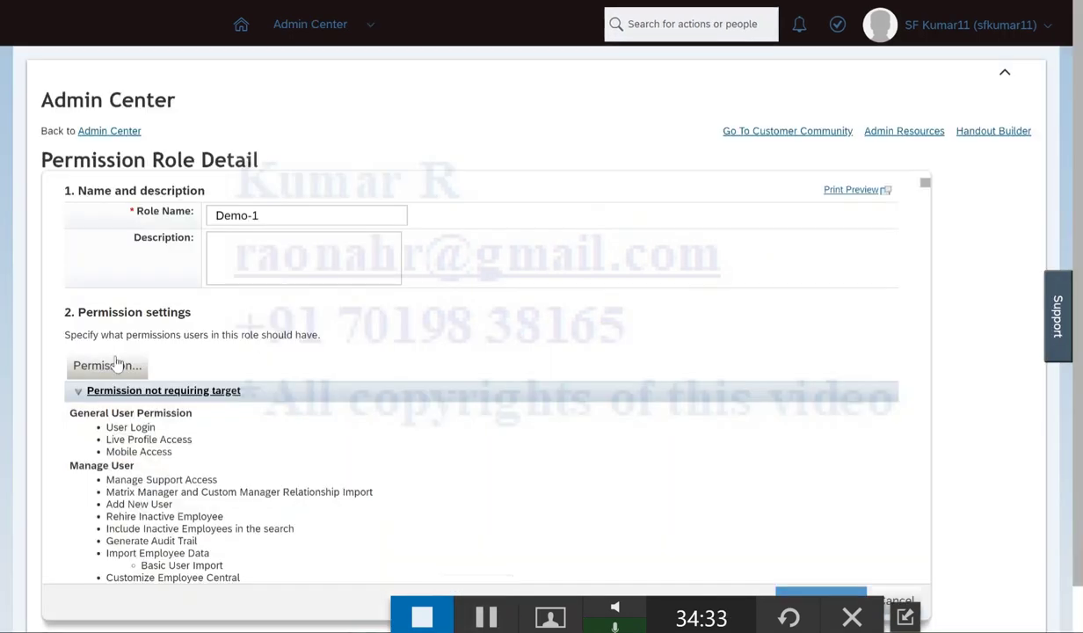
{"action": "left_click", "coordinate": [110, 352]}
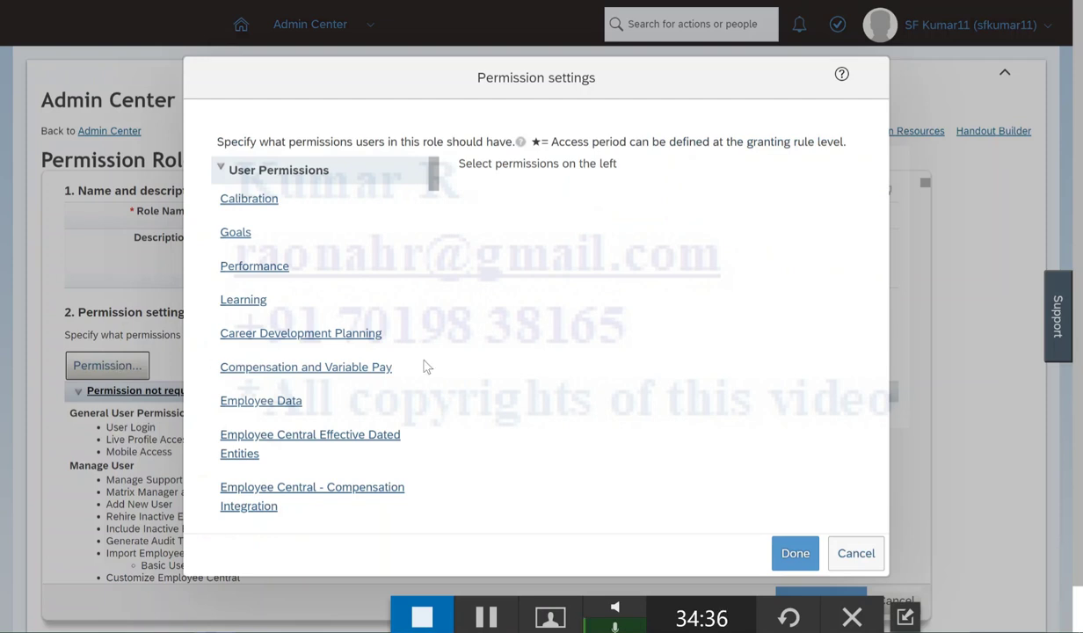
{"action": "left_click", "coordinate": [264, 400]}
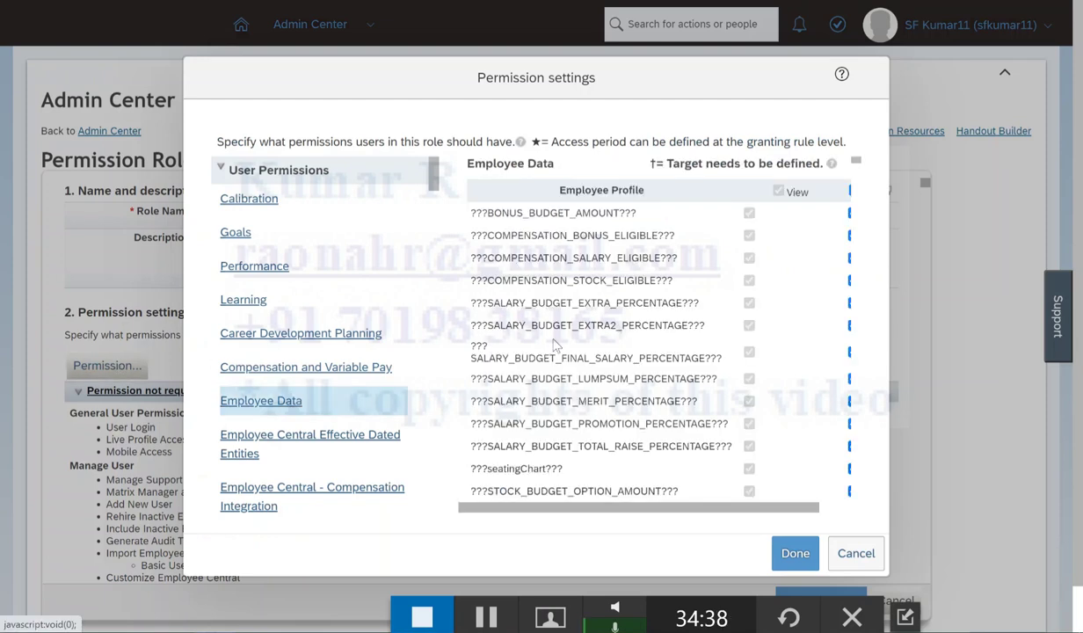
{"action": "scroll", "coordinate": [292, 404], "scroll_direction": "down", "scroll_amount": 3}
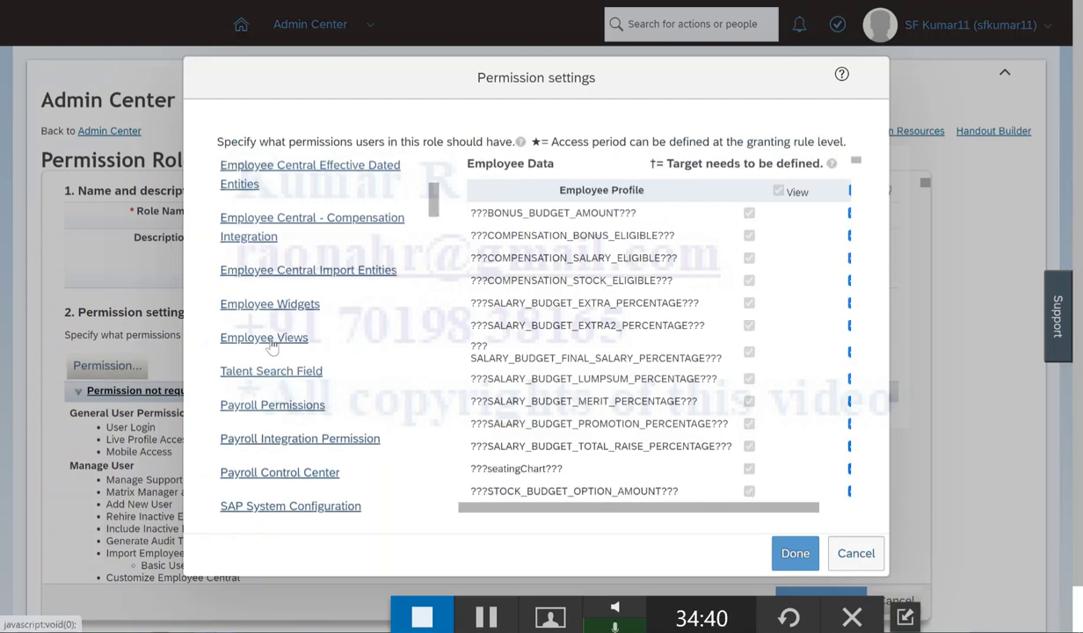
{"action": "left_click", "coordinate": [272, 341]}
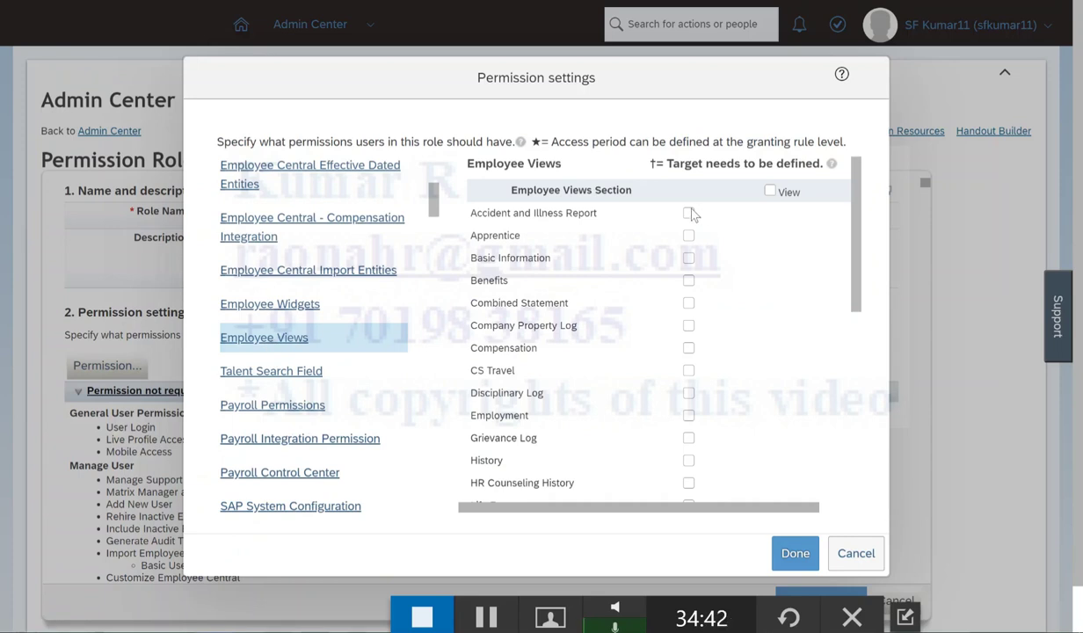
{"action": "left_click", "coordinate": [770, 191]}
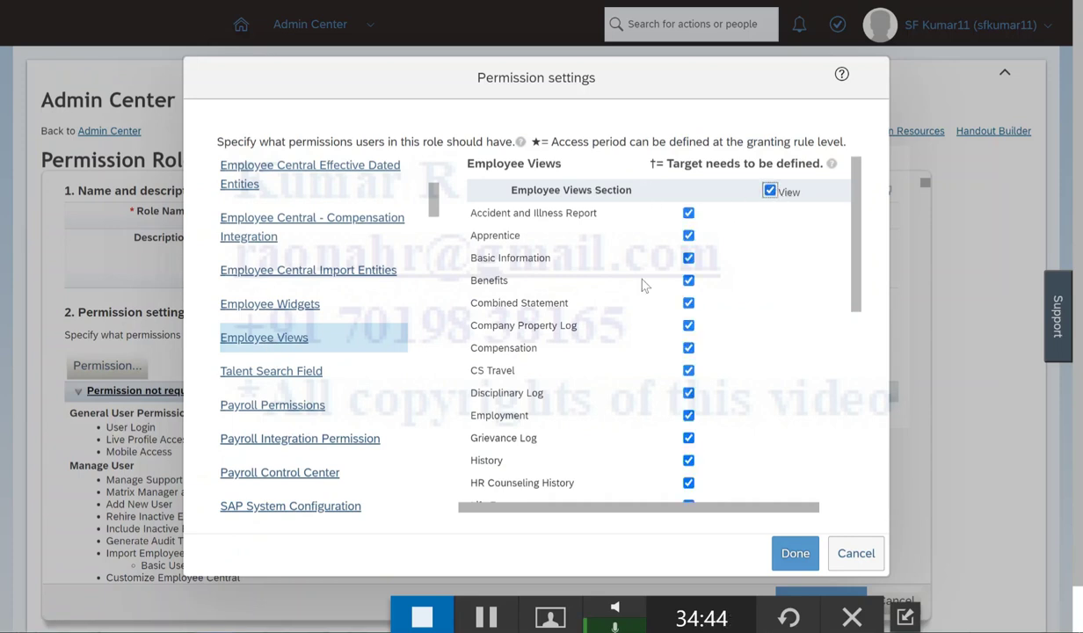
{"action": "left_click", "coordinate": [794, 553]}
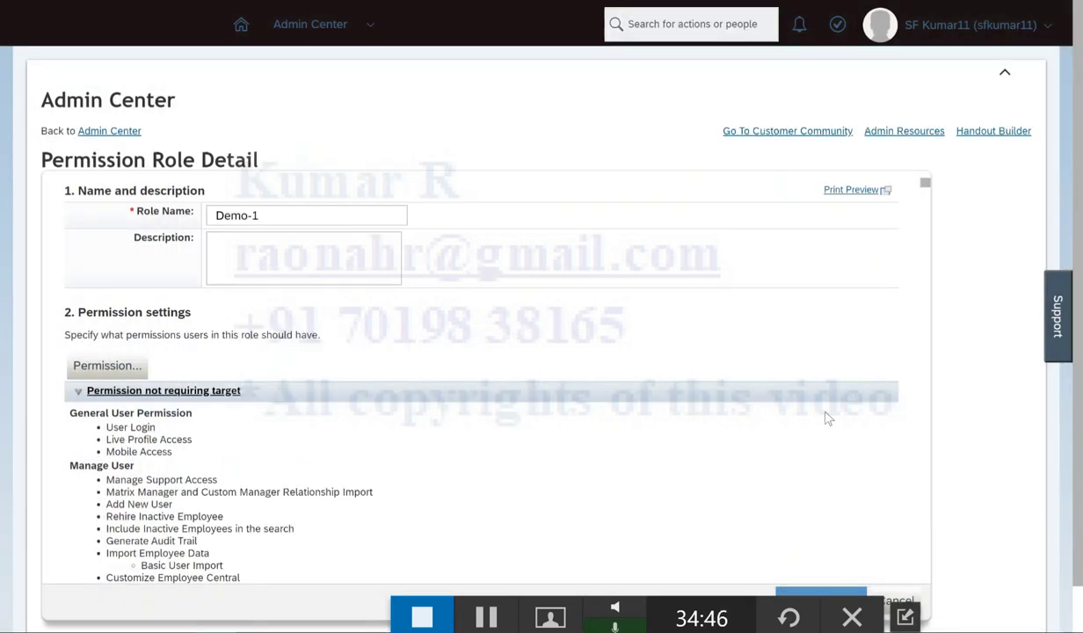
{"action": "scroll", "coordinate": [826, 418], "scroll_direction": "down", "scroll_amount": 5}
{"action": "scroll", "coordinate": [827, 418], "scroll_direction": "down", "scroll_amount": 3}
{"action": "scroll", "coordinate": [987, 510], "scroll_direction": "down", "scroll_amount": 1}
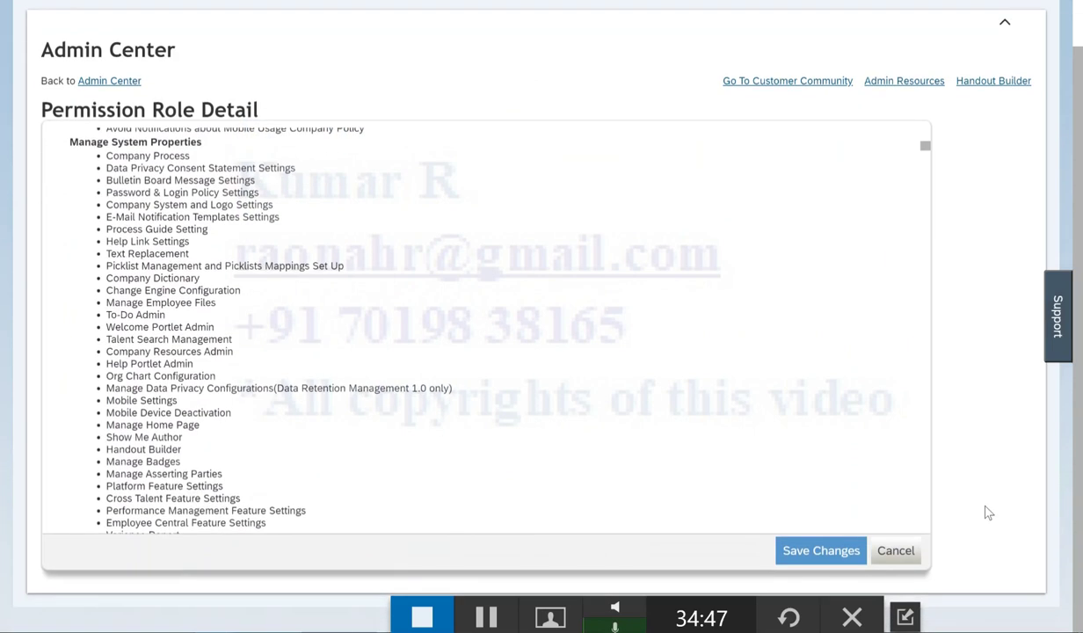
{"action": "left_click", "coordinate": [795, 551]}
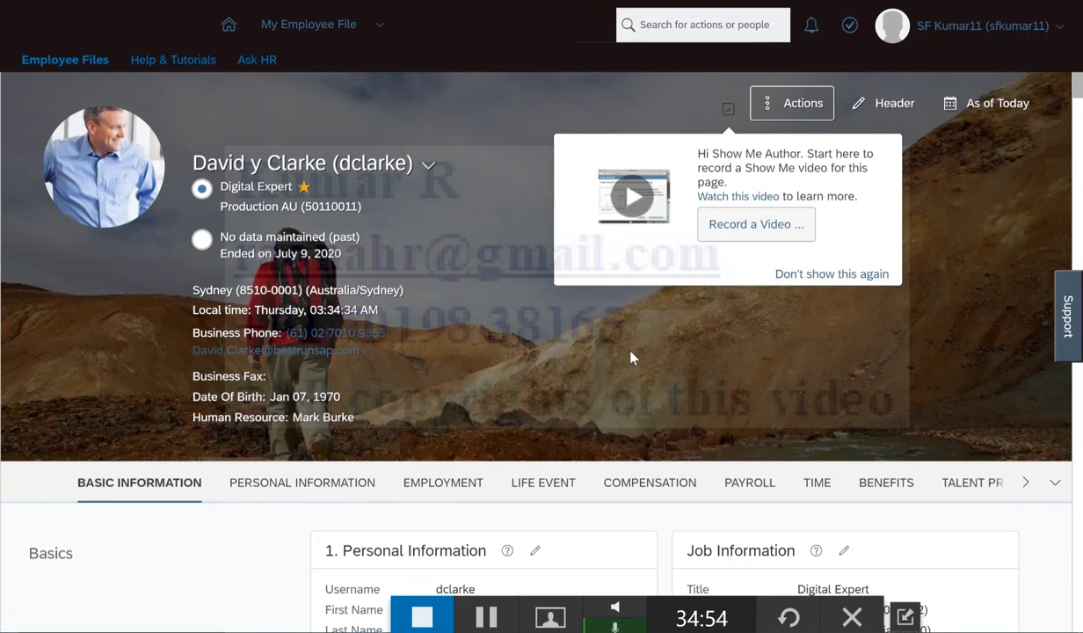
Switch to Personal Information and select the masked Person Id under Biographical Information.
{"action": "scroll", "coordinate": [607, 356], "scroll_direction": "down", "scroll_amount": 3}
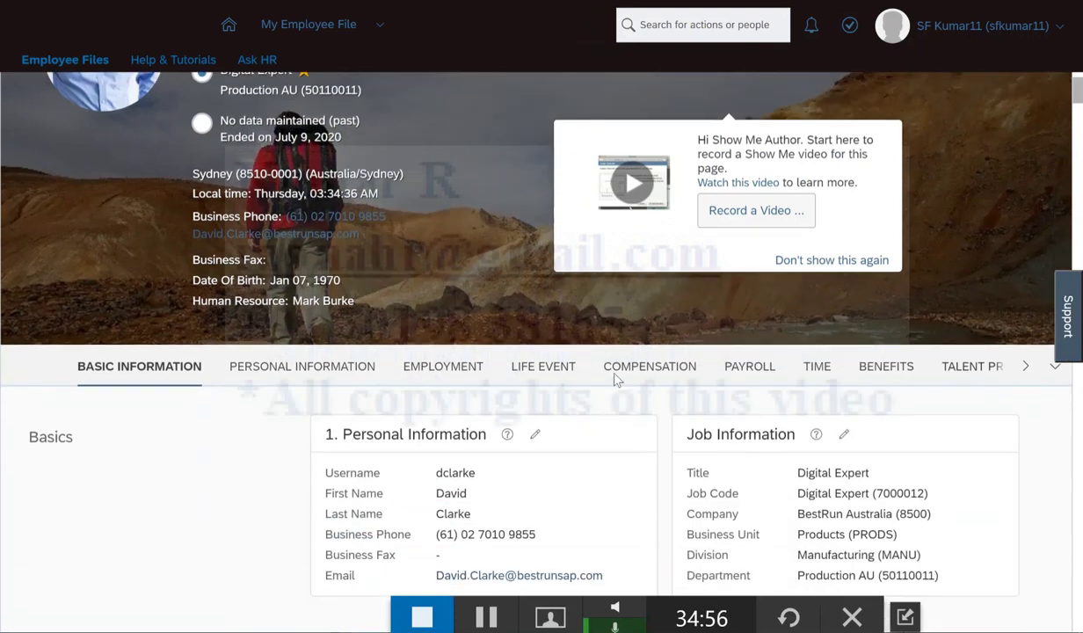
{"action": "left_click", "coordinate": [339, 348]}
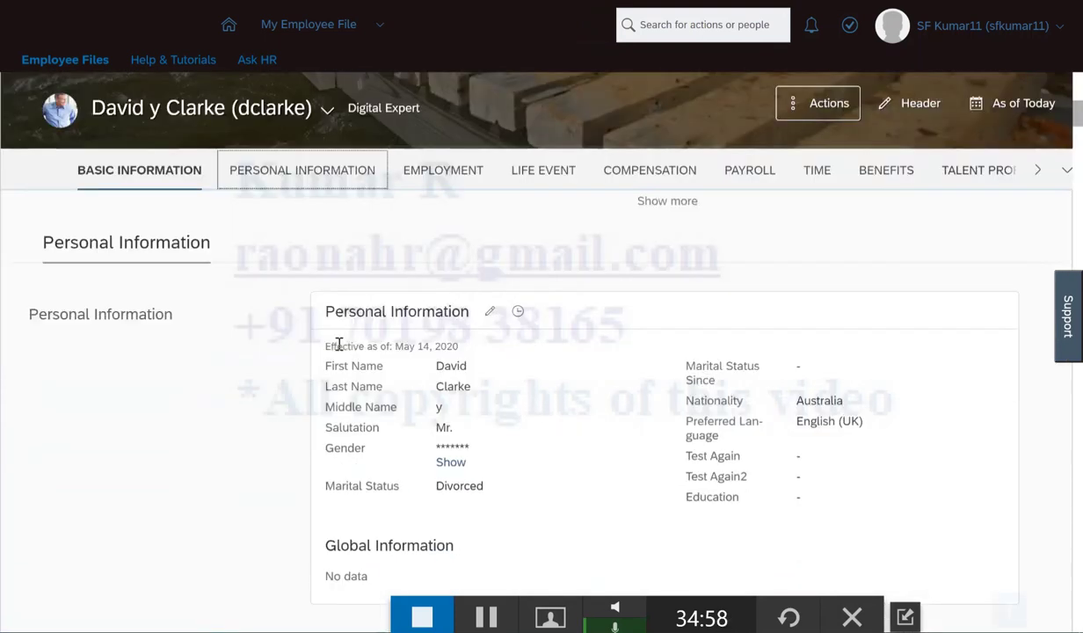
{"action": "scroll", "coordinate": [486, 461], "scroll_direction": "down", "scroll_amount": 2}
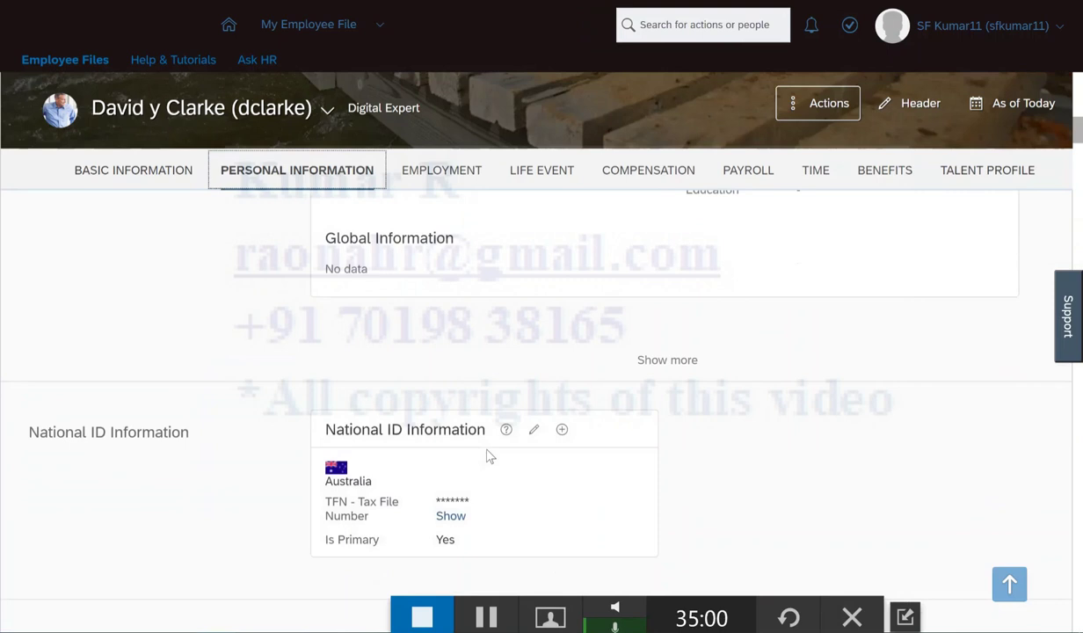
{"action": "scroll", "coordinate": [488, 455], "scroll_direction": "down", "scroll_amount": 4}
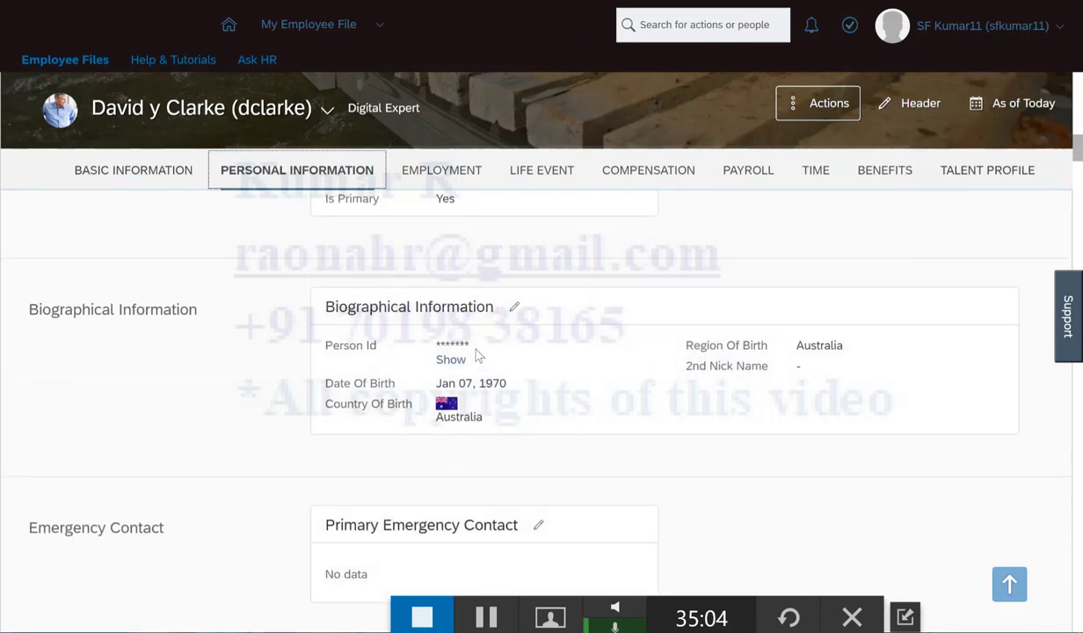
{"action": "left_click_drag", "start_coordinate": [471, 345], "coordinate": [439, 347]}
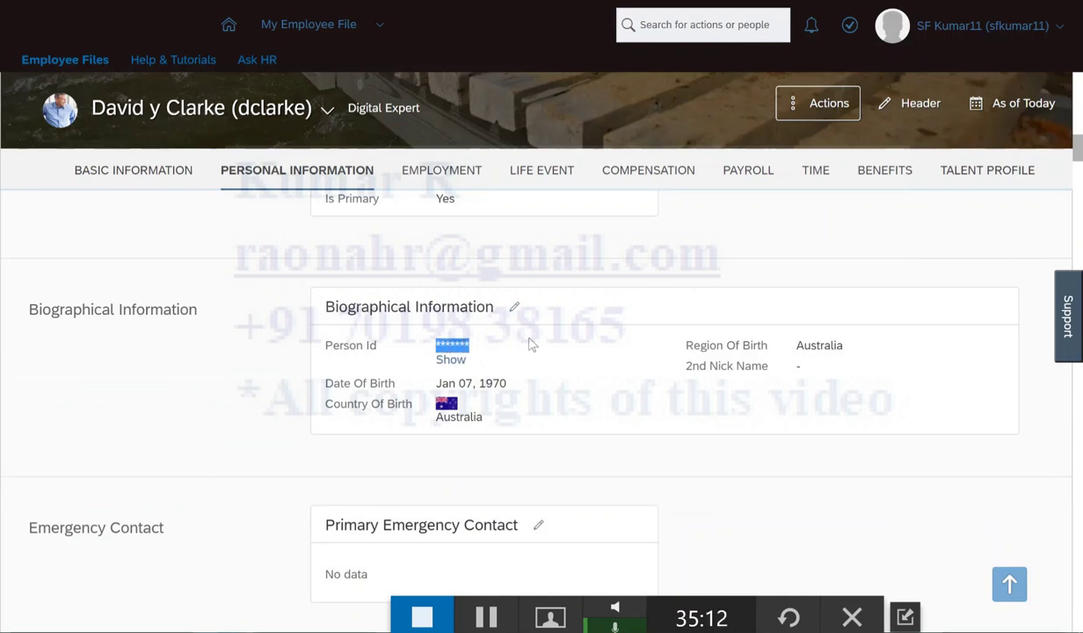
Open the Biographical Information edit dialog, check the Person Id and Date Of Birth, then cancel unsaved.
{"action": "left_click", "coordinate": [515, 308]}
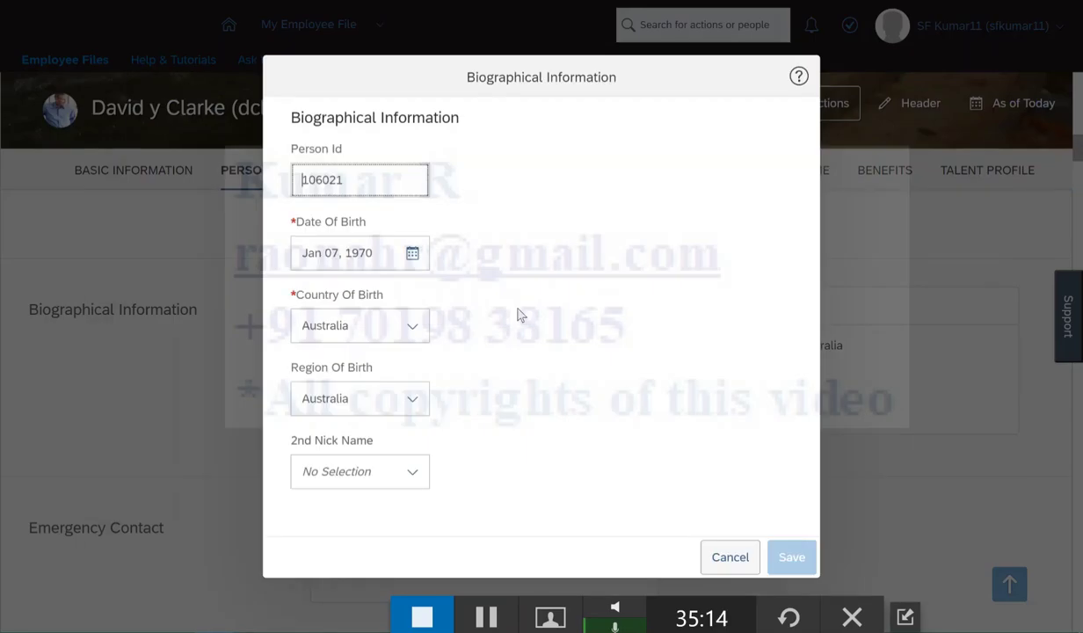
{"action": "left_click_drag", "start_coordinate": [364, 180], "coordinate": [272, 184]}
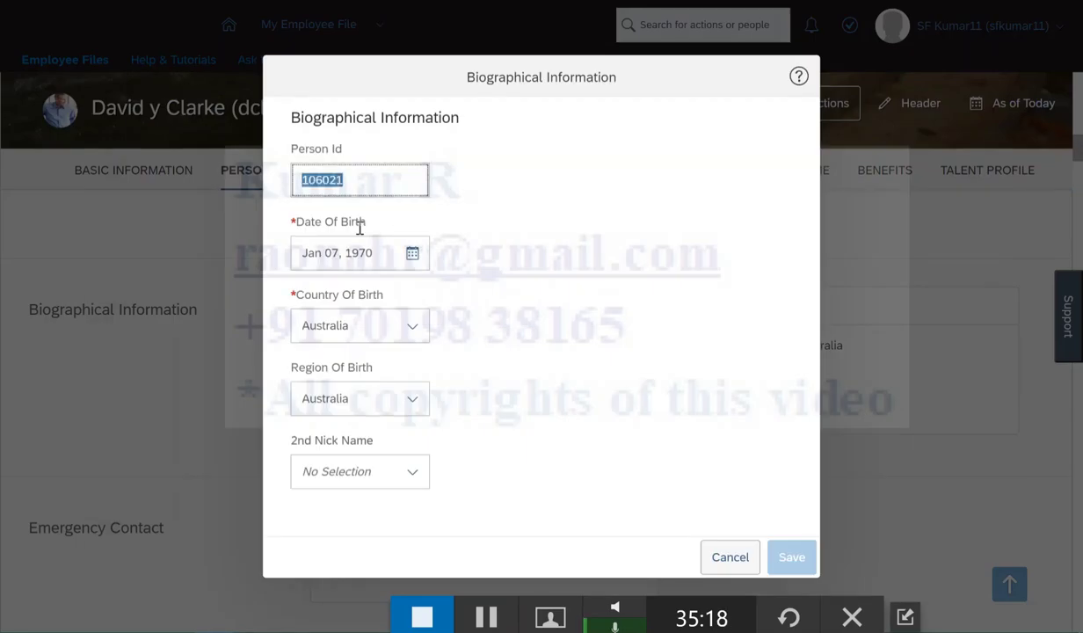
{"action": "left_click_drag", "start_coordinate": [296, 224], "coordinate": [387, 220]}
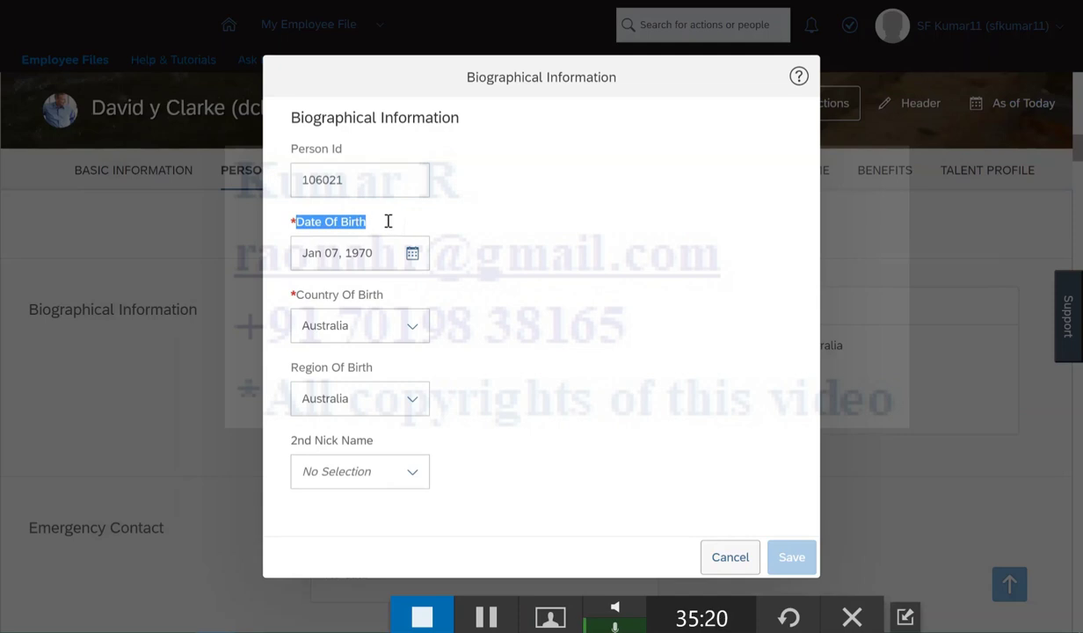
{"action": "left_click", "coordinate": [295, 223]}
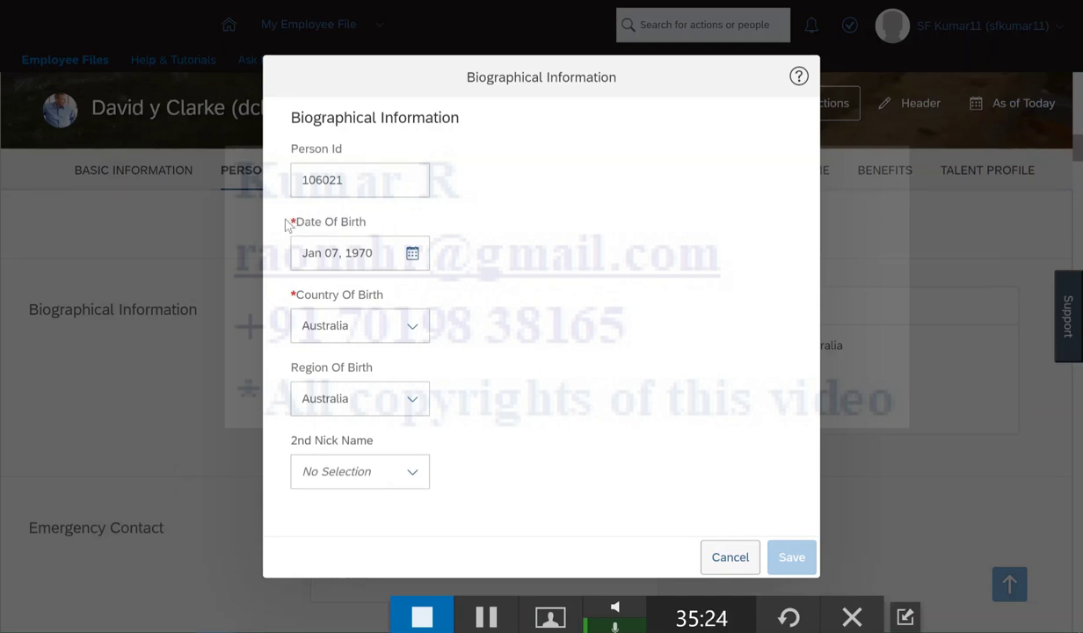
{"action": "left_click", "coordinate": [731, 557]}
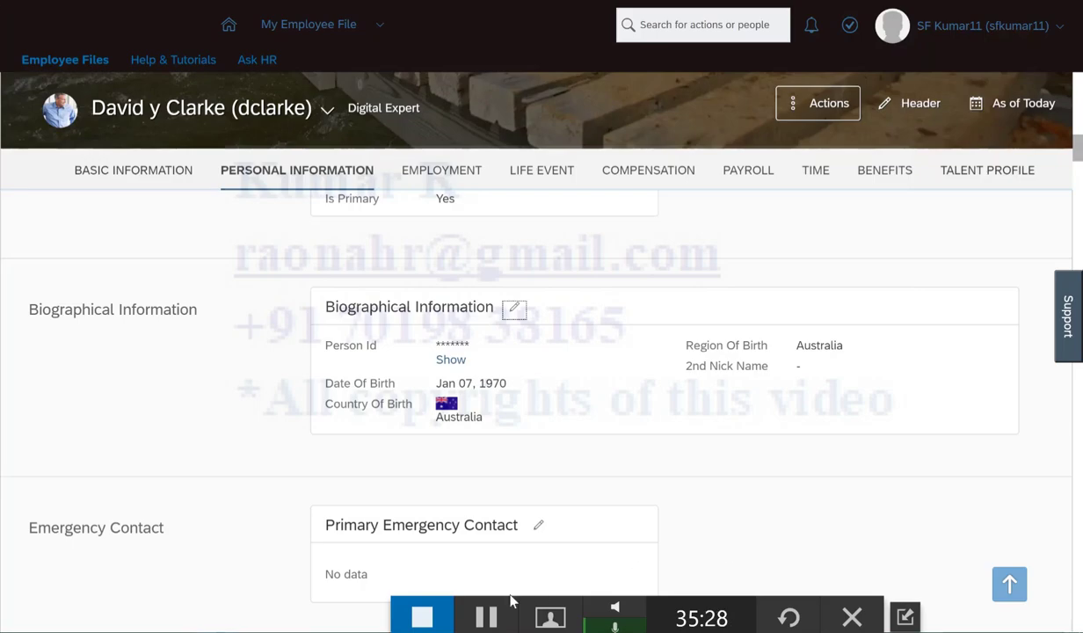